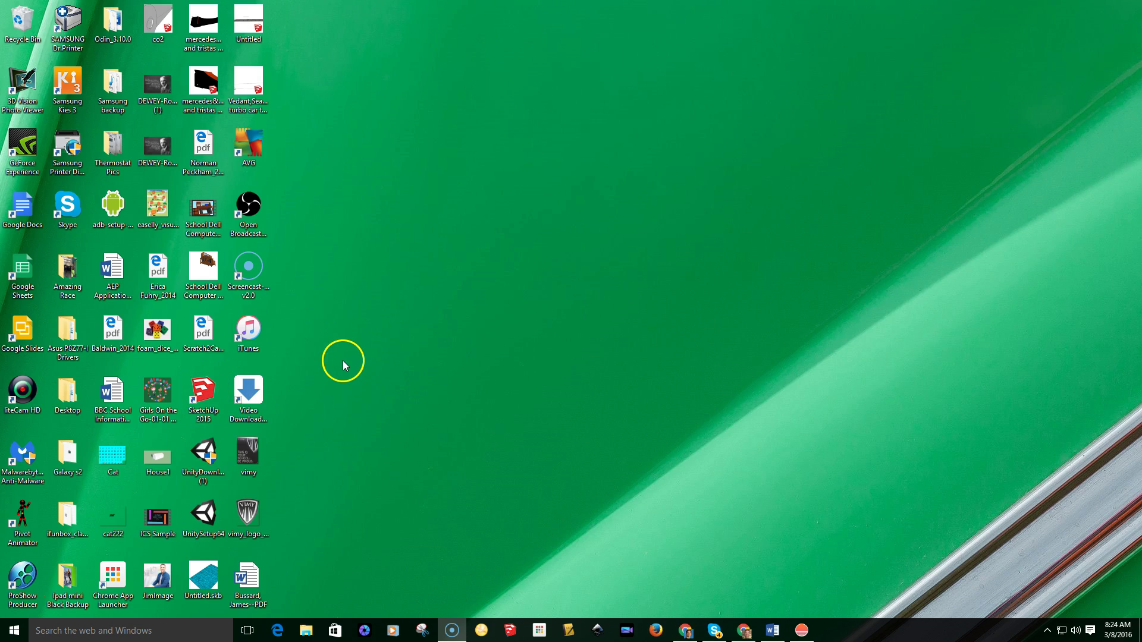
Launch SketchUp 2015 and start a new model using the Simple Template - Feet and Inches
{"action": "double_click", "coordinate": [210, 394]}
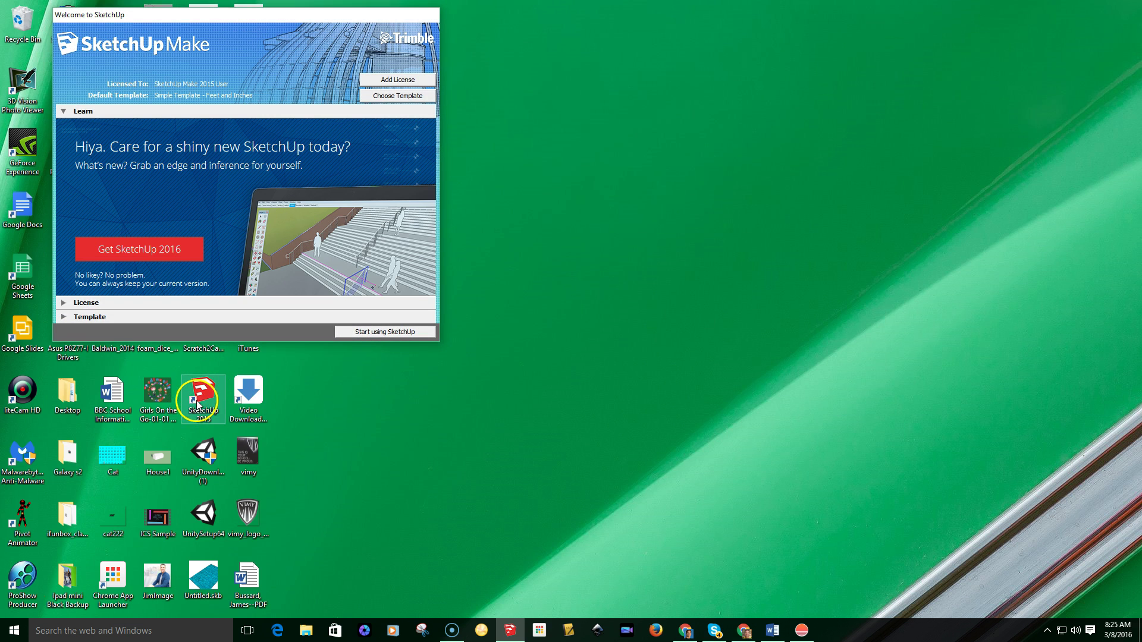
{"action": "left_click", "coordinate": [64, 317]}
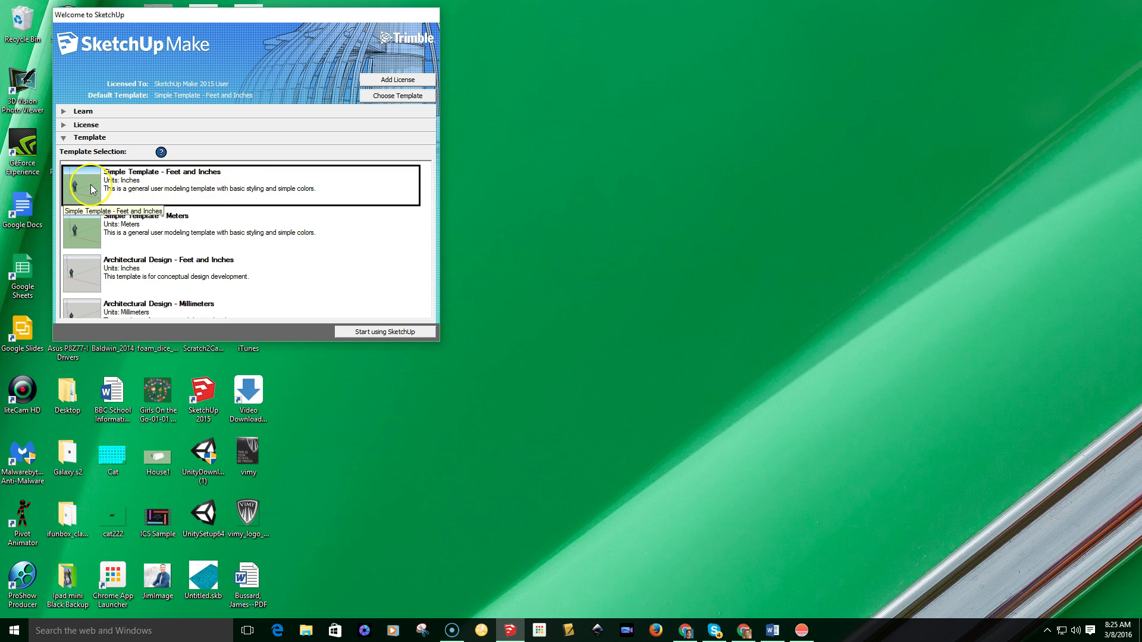
{"action": "left_click", "coordinate": [378, 333]}
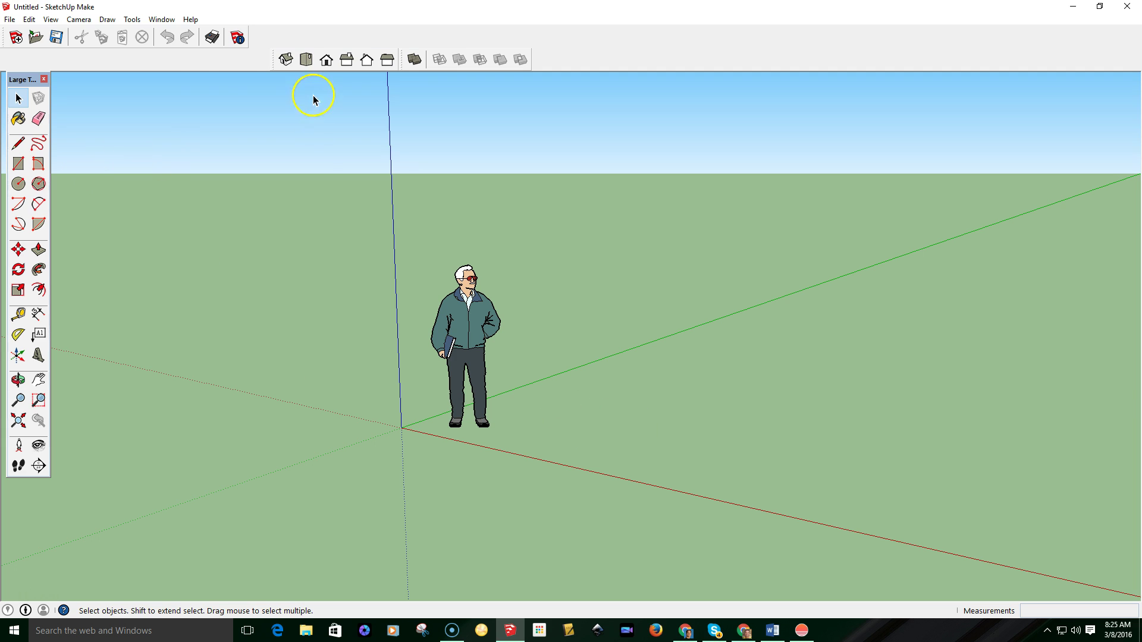
Draw a rectangle on the ground beside the figure, away from the origin, and set its size to 15" by 6"
{"action": "left_click", "coordinate": [14, 167]}
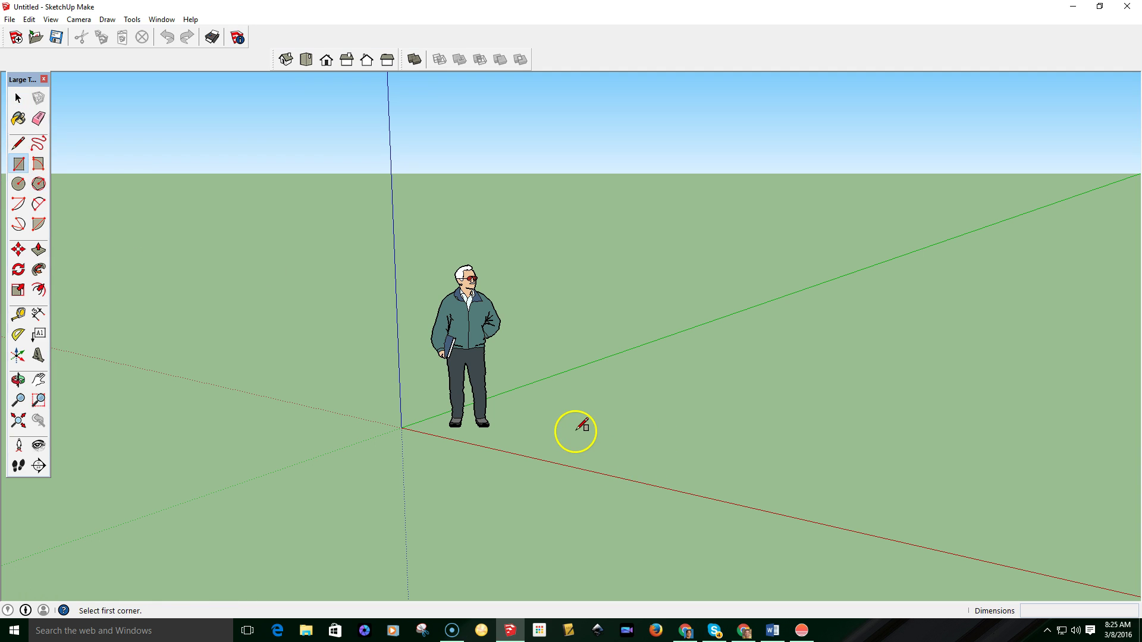
{"action": "left_click", "coordinate": [559, 420]}
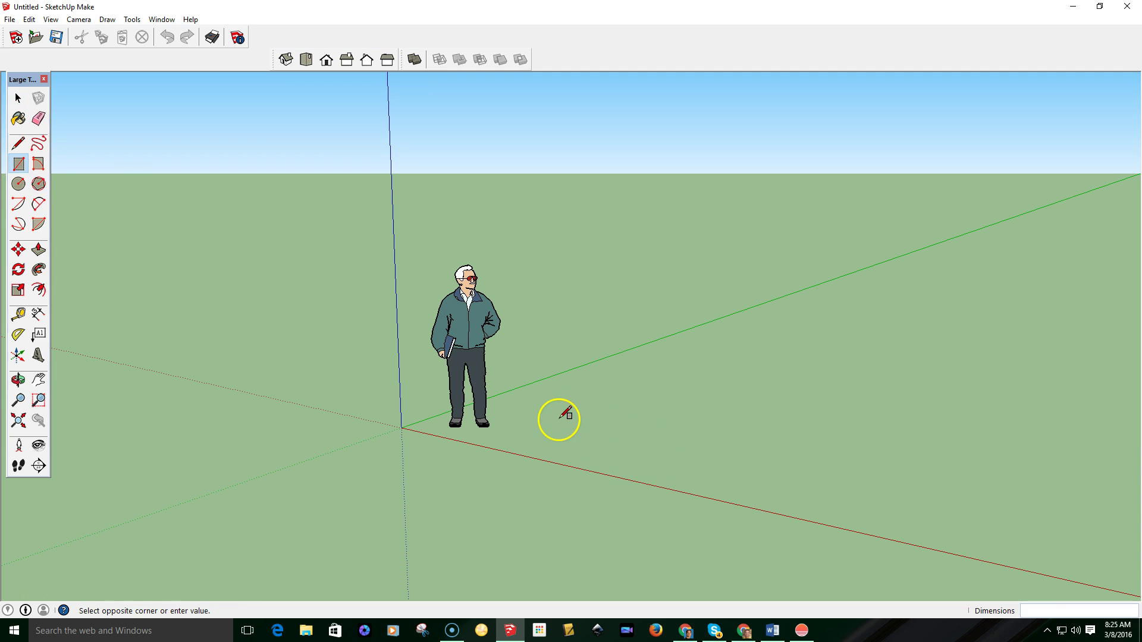
{"action": "left_click", "coordinate": [645, 423]}
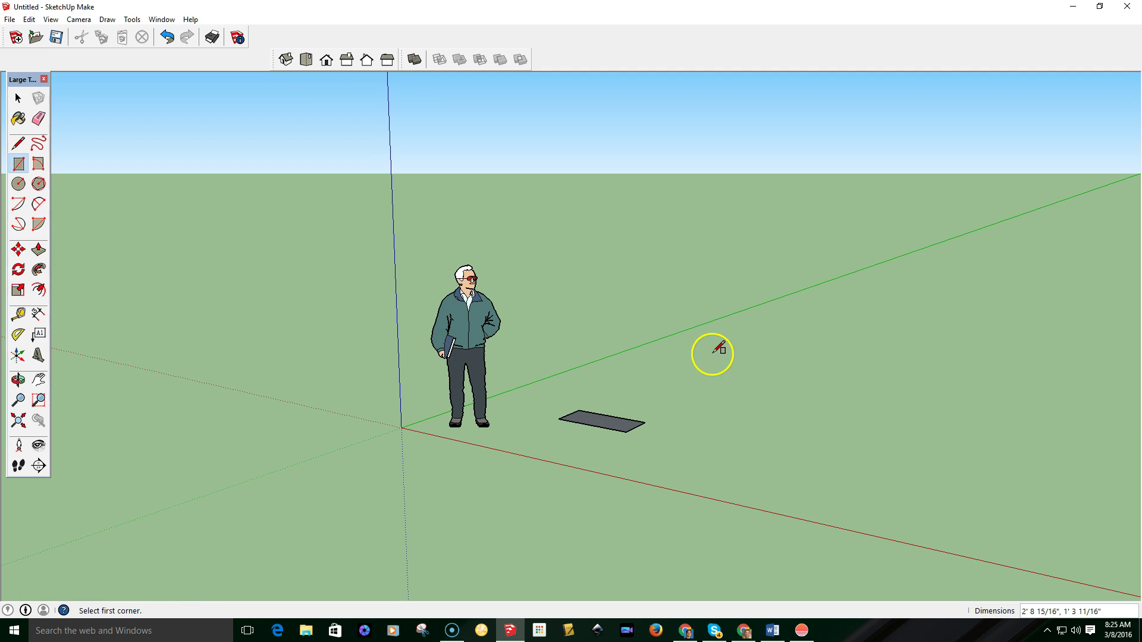
{"action": "scroll", "coordinate": [618, 414], "scroll_direction": "up", "scroll_amount": 1}
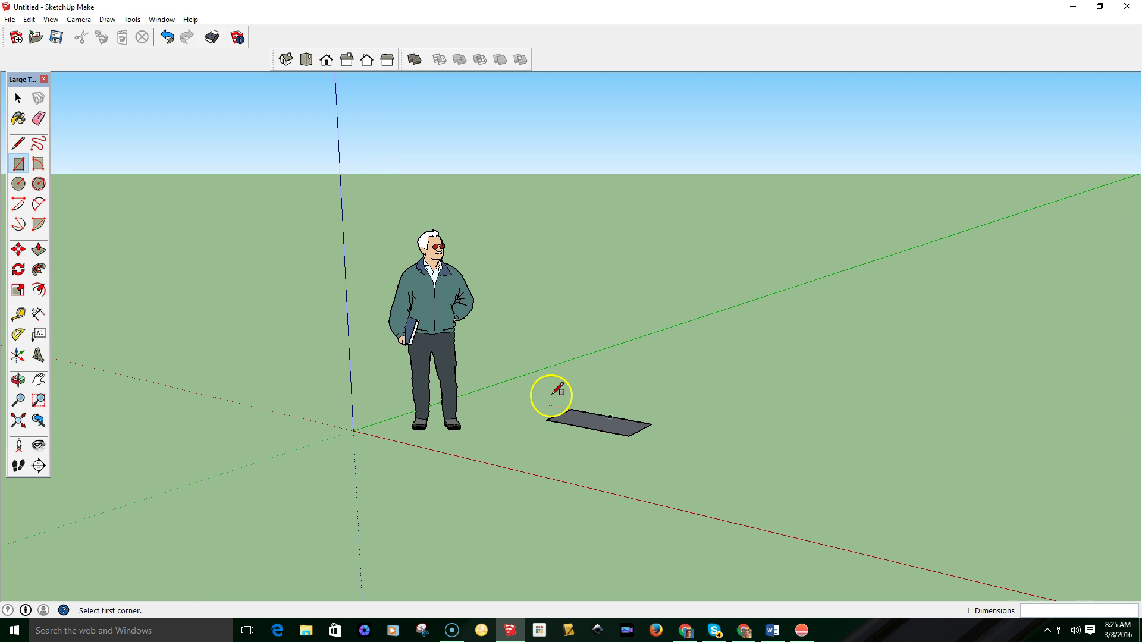
{"action": "scroll", "coordinate": [548, 394], "scroll_direction": "up", "scroll_amount": 1}
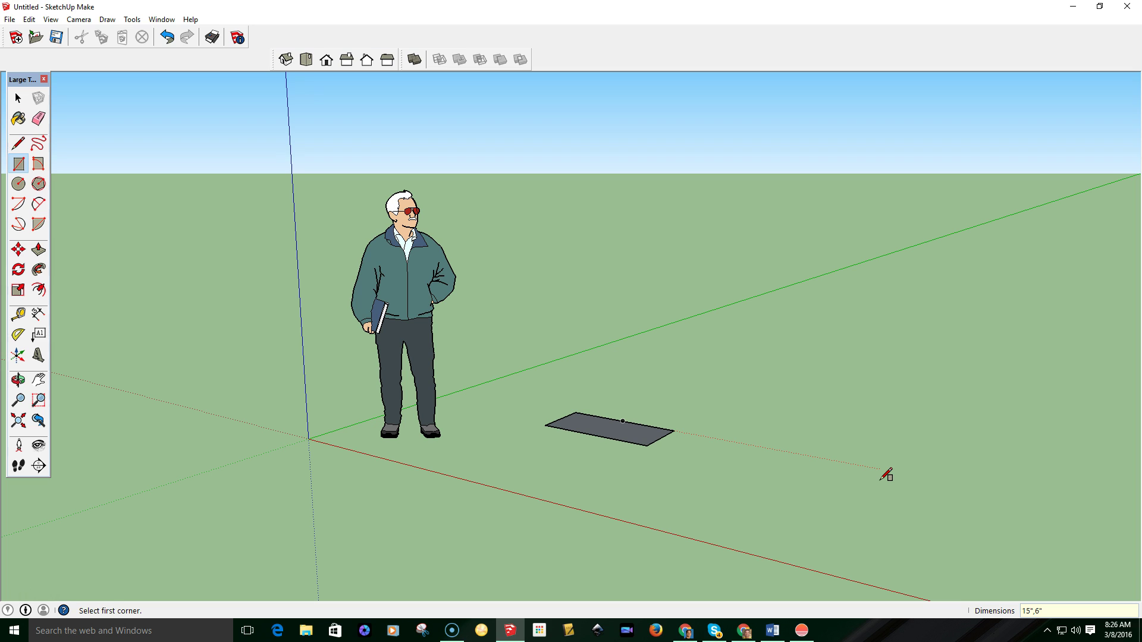
{"action": "key", "text": "ctrl+z"}
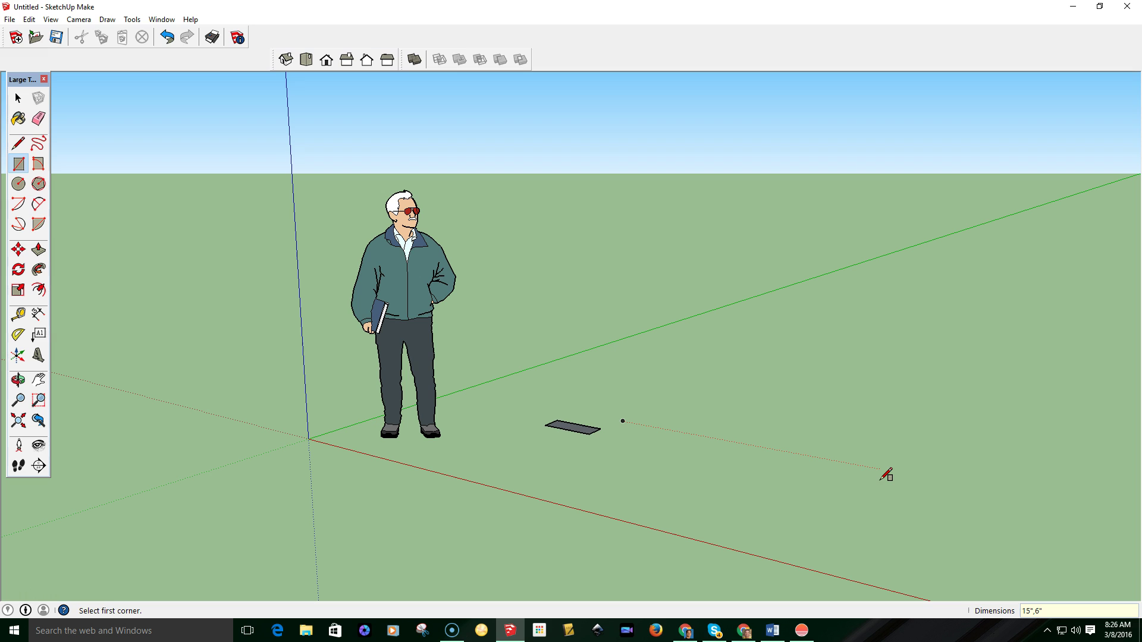
{"action": "scroll", "coordinate": [568, 421], "scroll_direction": "up", "scroll_amount": 4}
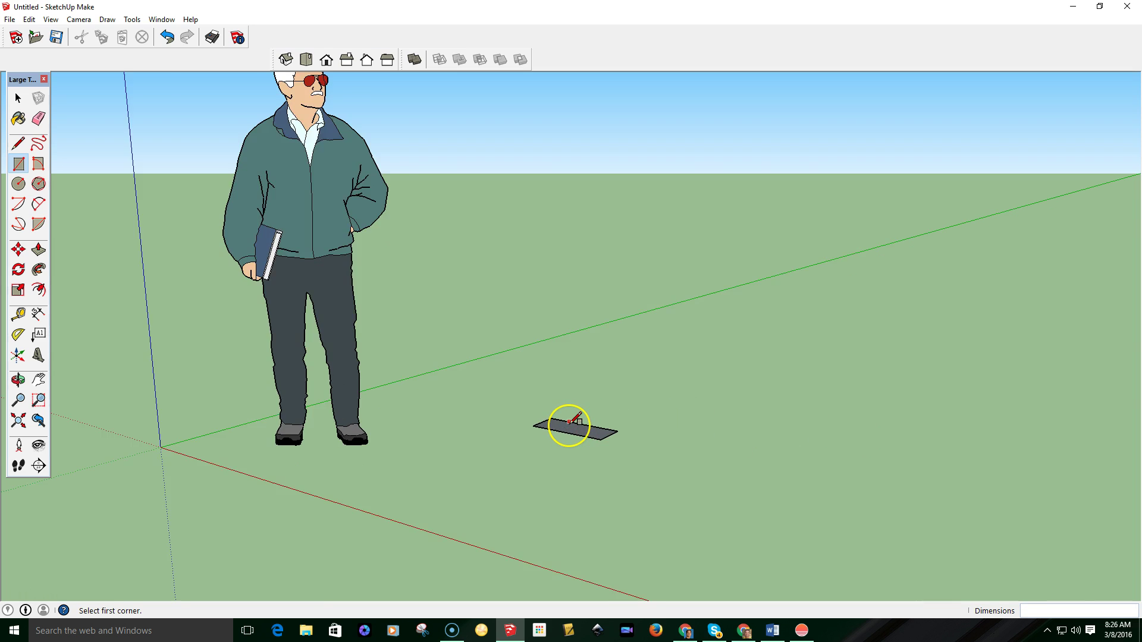
{"action": "scroll", "coordinate": [570, 421], "scroll_direction": "up", "scroll_amount": 3}
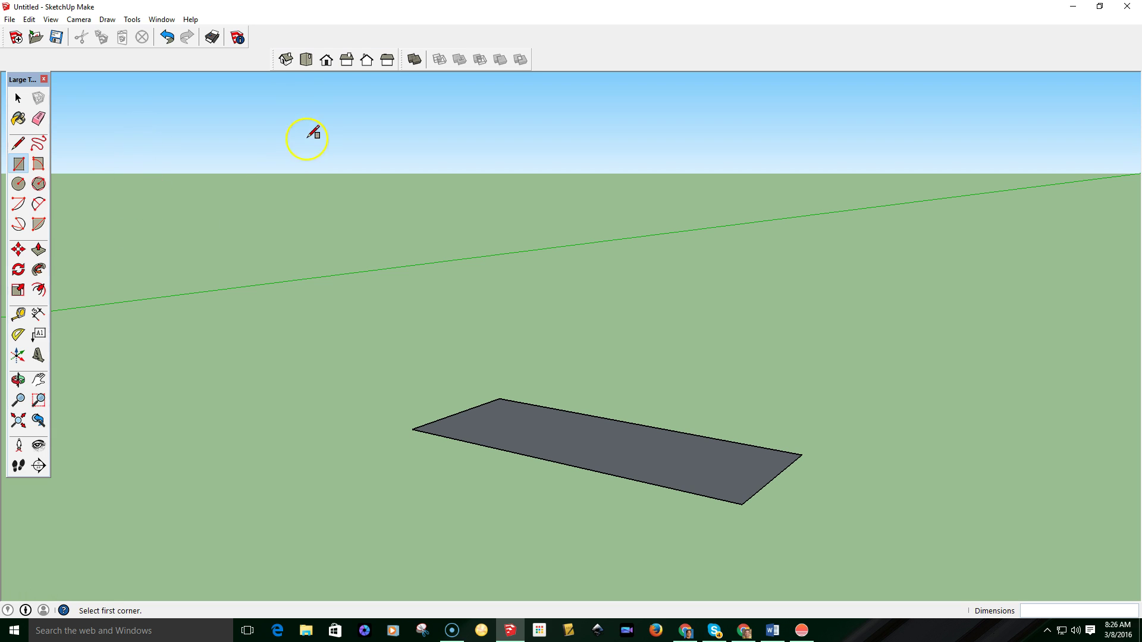
Push/Pull the rectangle upward into a board and set its thickness to .5 inch
{"action": "left_click", "coordinate": [38, 249]}
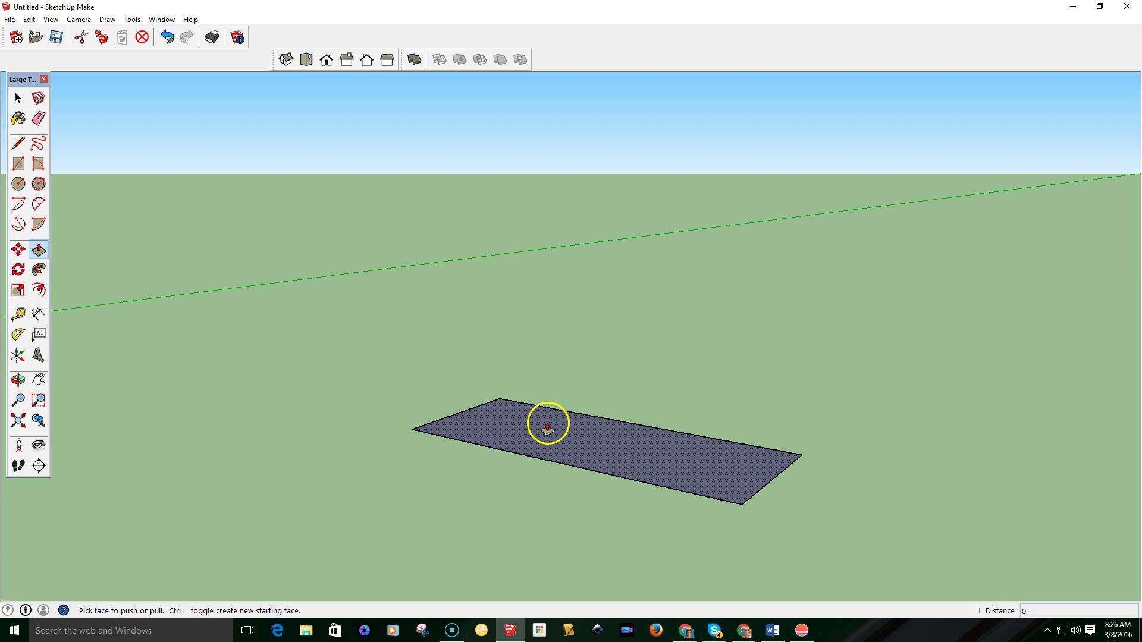
{"action": "left_click", "coordinate": [571, 422]}
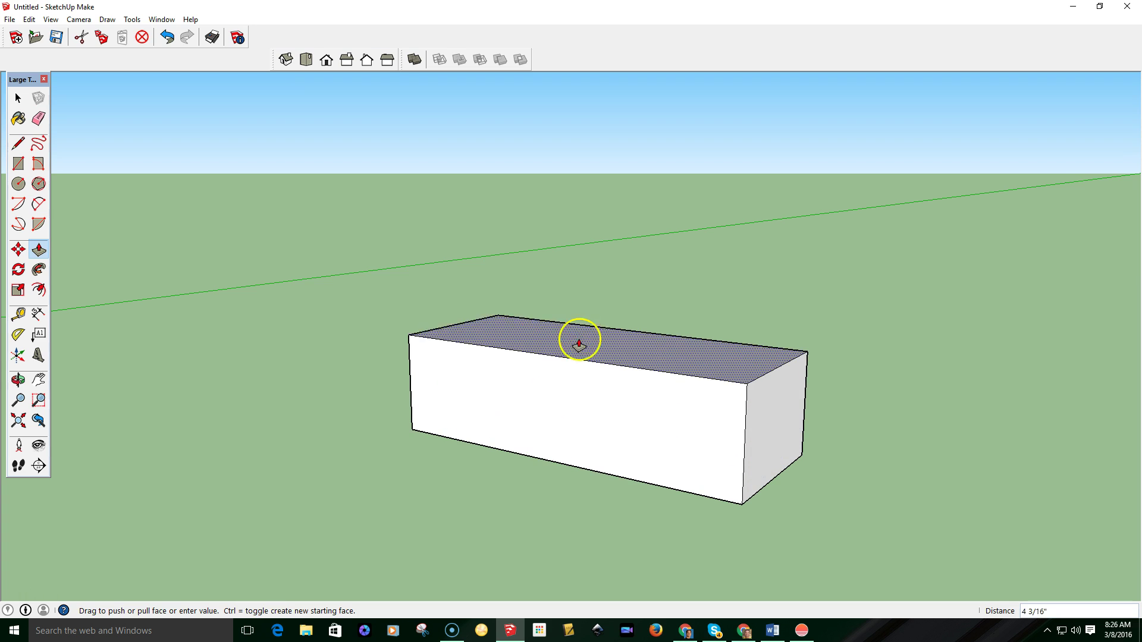
{"action": "left_click", "coordinate": [582, 321]}
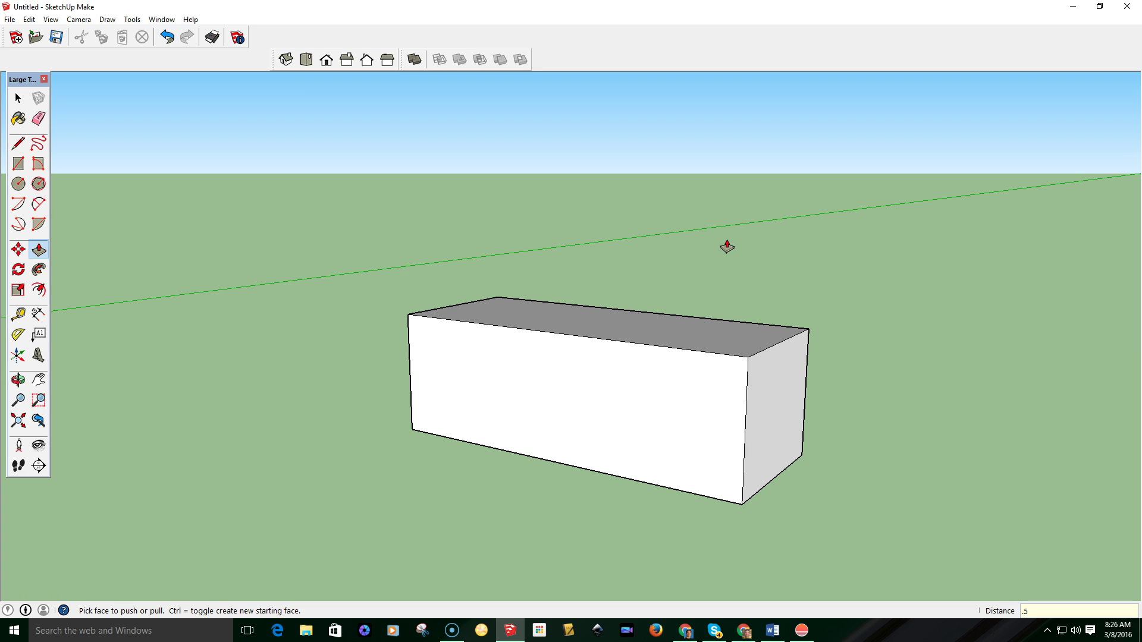
{"action": "key", "text": "Return"}
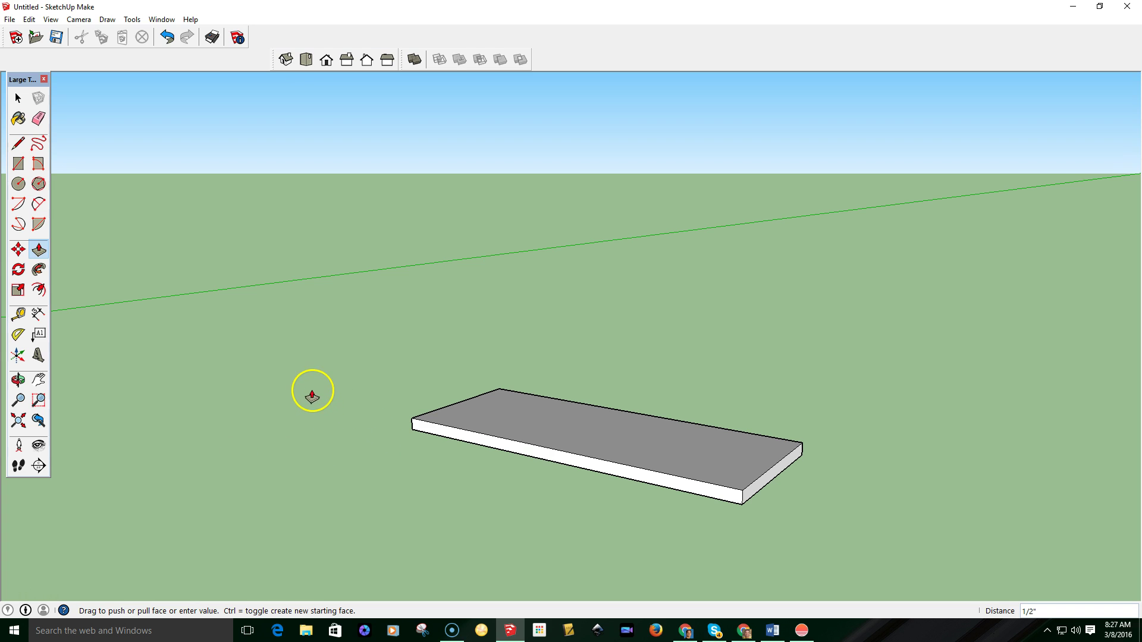
Pull one short end face of the board outward .5 inch as a new section, keeping the original edge as a dividing line
{"action": "middle_click_drag", "start_coordinate": [311, 392], "coordinate": [604, 403]}
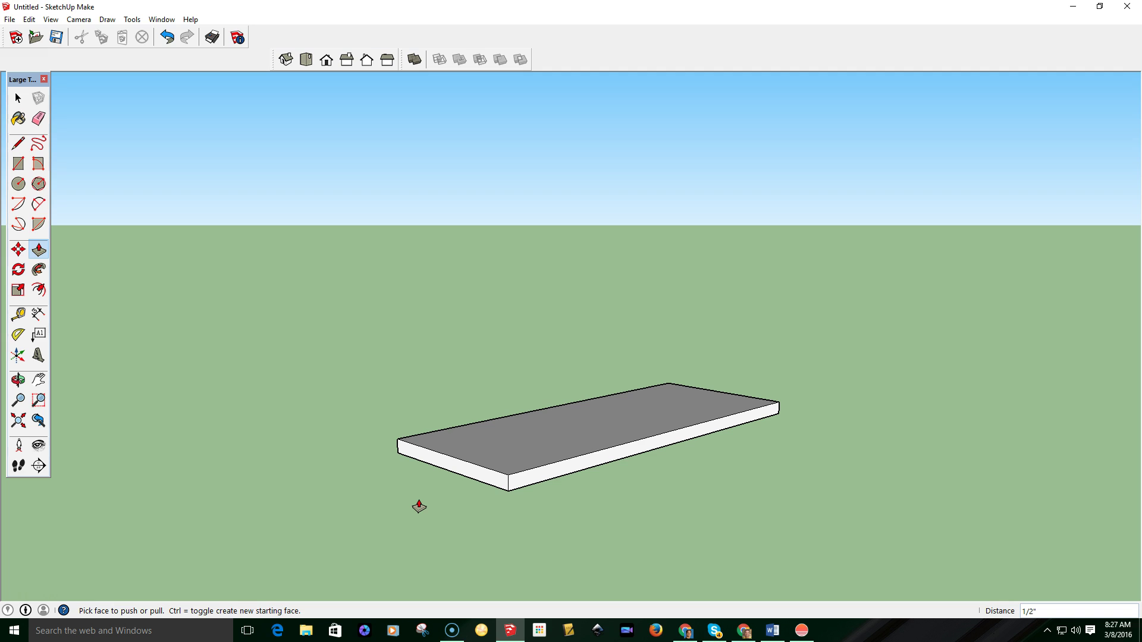
{"action": "left_click", "coordinate": [423, 523]}
{"action": "left_click", "coordinate": [432, 509]}
{"action": "left_click", "coordinate": [470, 475]}
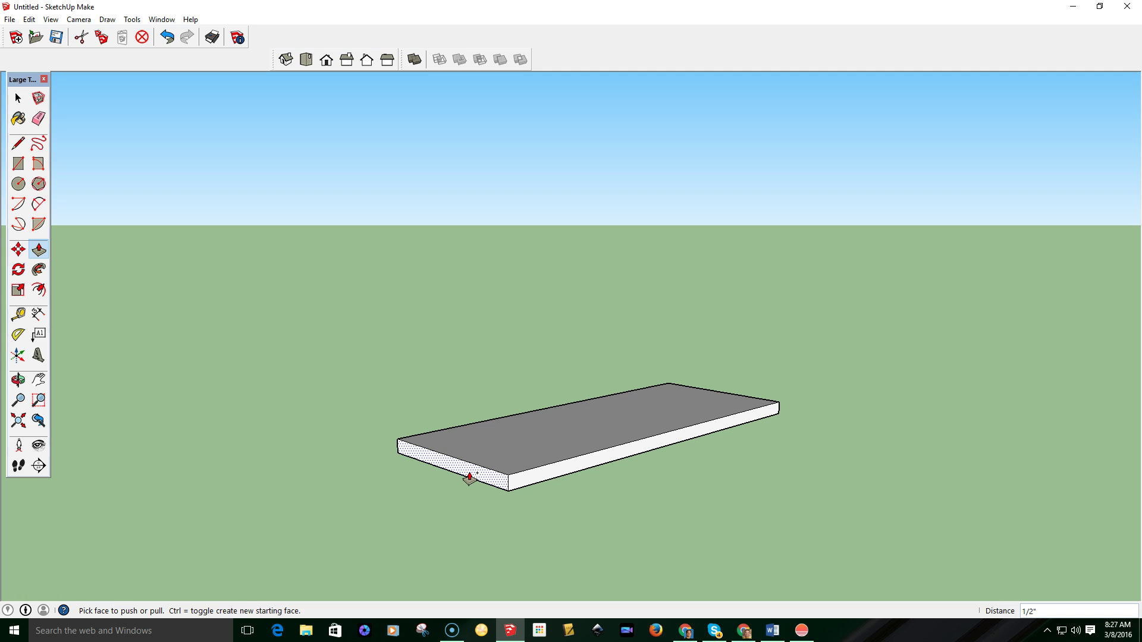
{"action": "left_click_drag", "start_coordinate": [469, 476], "coordinate": [368, 499]}
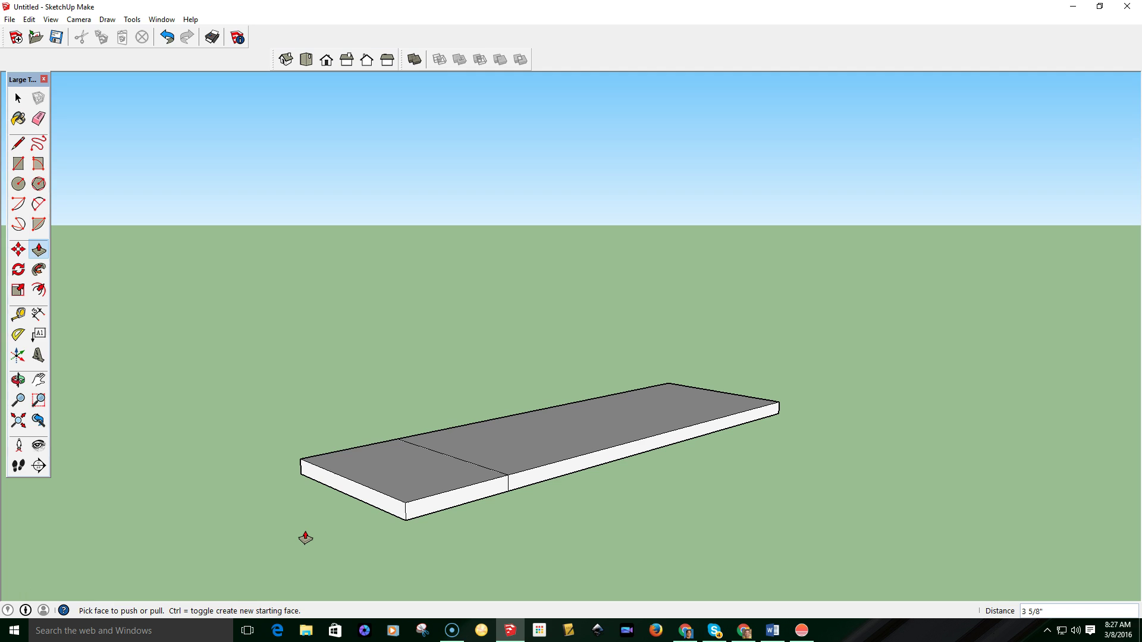
{"action": "type", "text": ".5"}
{"action": "key", "text": "Return"}
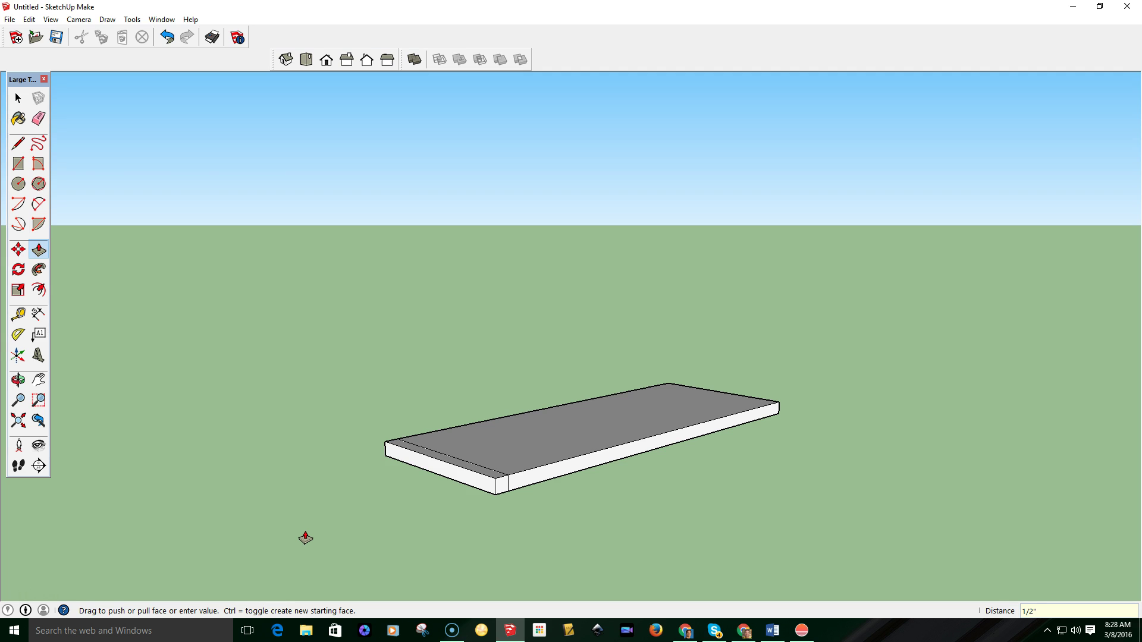
Pull the narrow strip on top of the new end section up 8.5 inches to form an upright side panel
{"action": "left_click", "coordinate": [453, 454]}
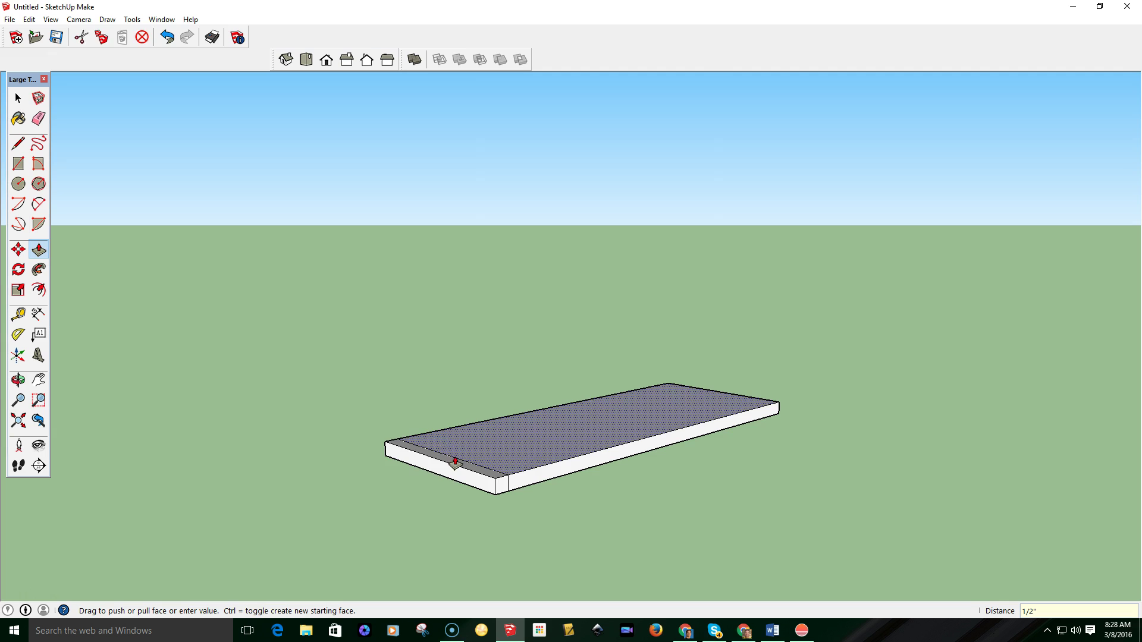
{"action": "left_click", "coordinate": [280, 376]}
{"action": "middle_click_drag", "start_coordinate": [280, 376], "coordinate": [227, 357]}
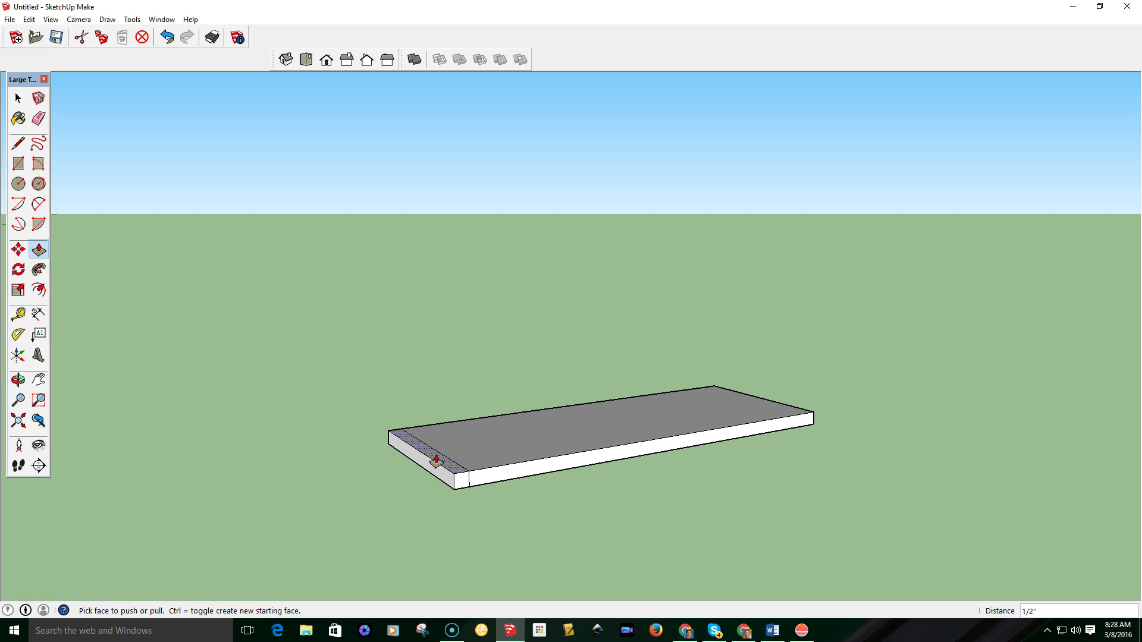
{"action": "left_click_drag", "start_coordinate": [436, 459], "coordinate": [443, 199]}
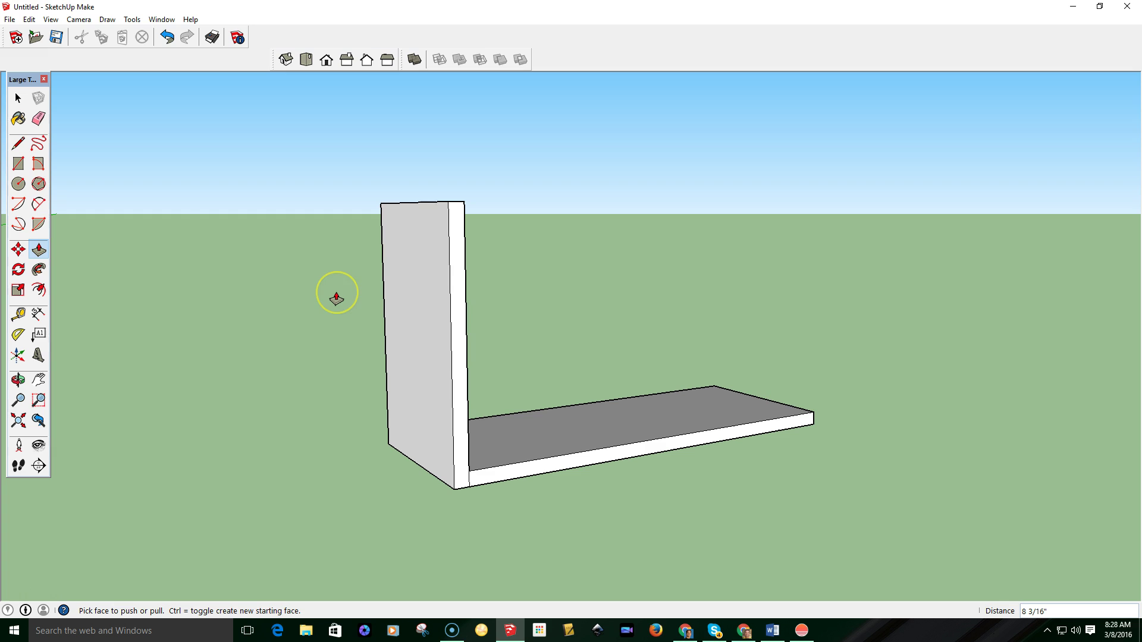
{"action": "type", "text": "8.5"}
{"action": "key", "text": "Return"}
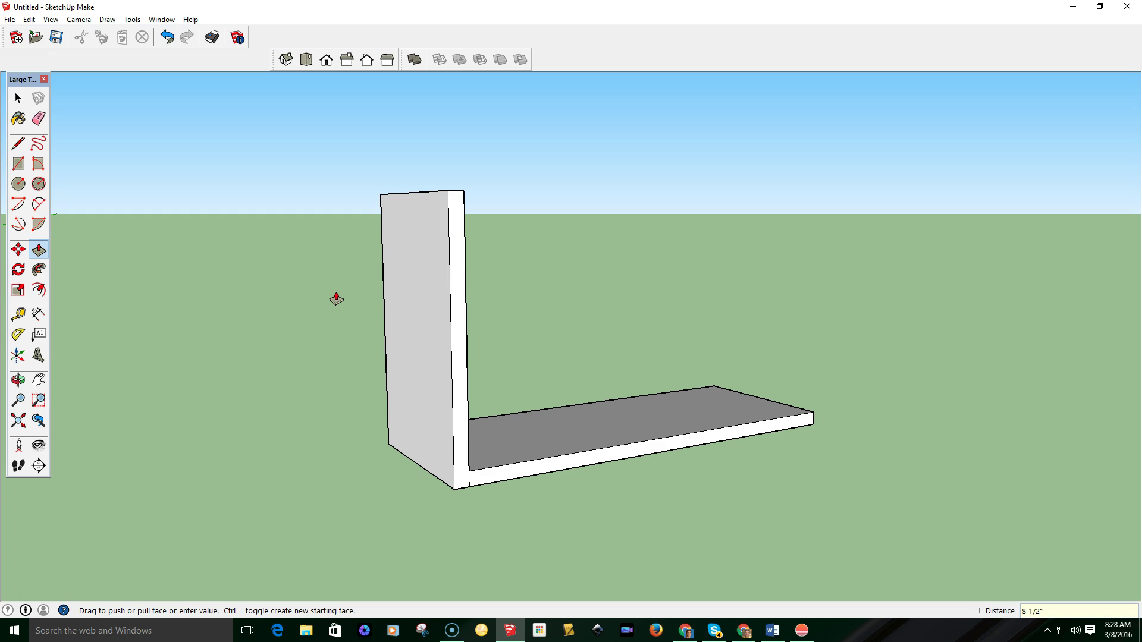
Dimension the full height of the upright side panel along its outer vertical edge
{"action": "left_click", "coordinate": [458, 478]}
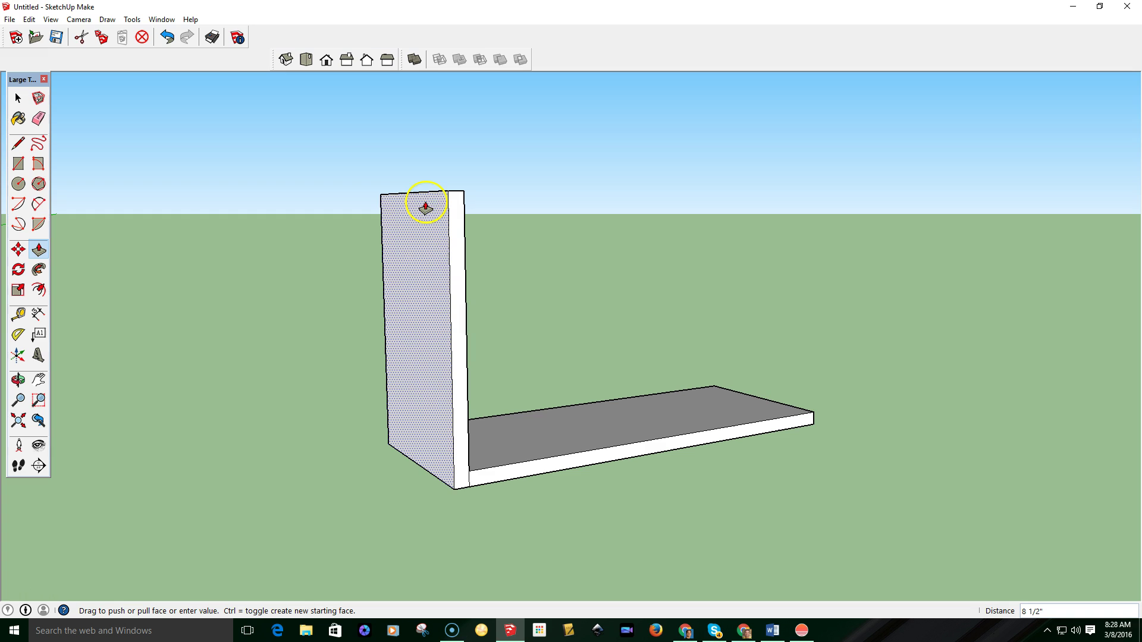
{"action": "left_click", "coordinate": [434, 472]}
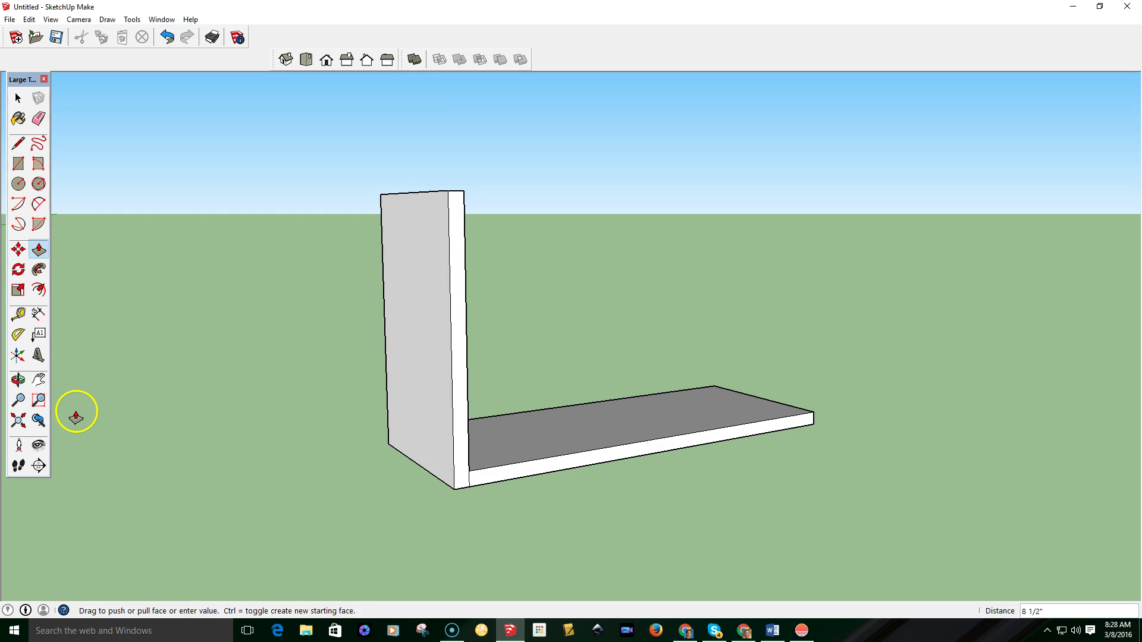
{"action": "left_click", "coordinate": [39, 315]}
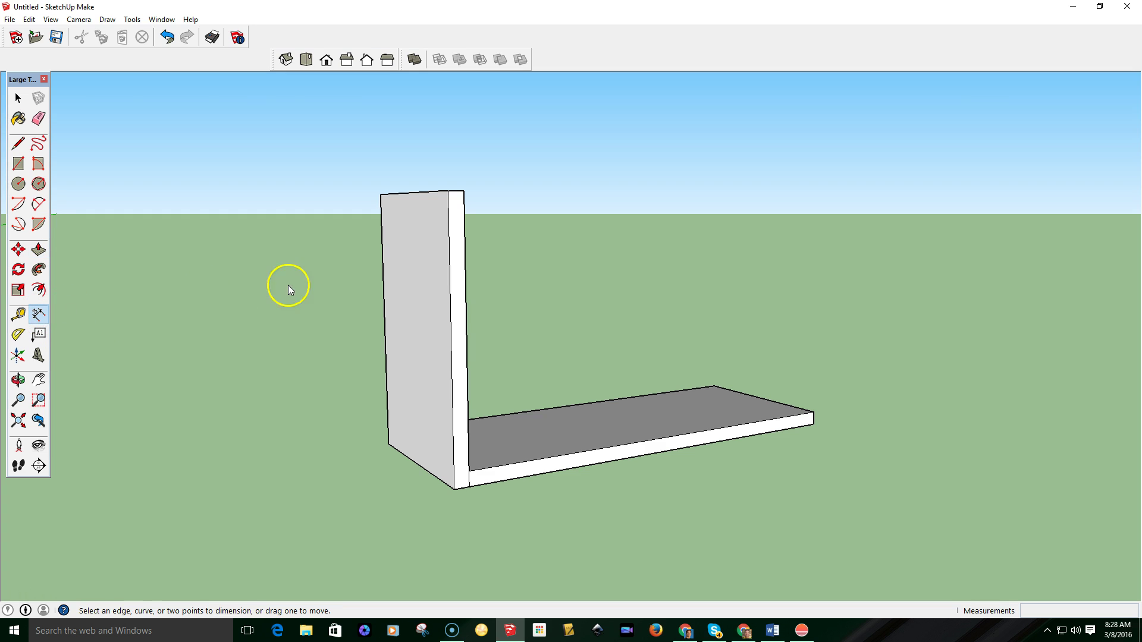
{"action": "left_click", "coordinate": [385, 304]}
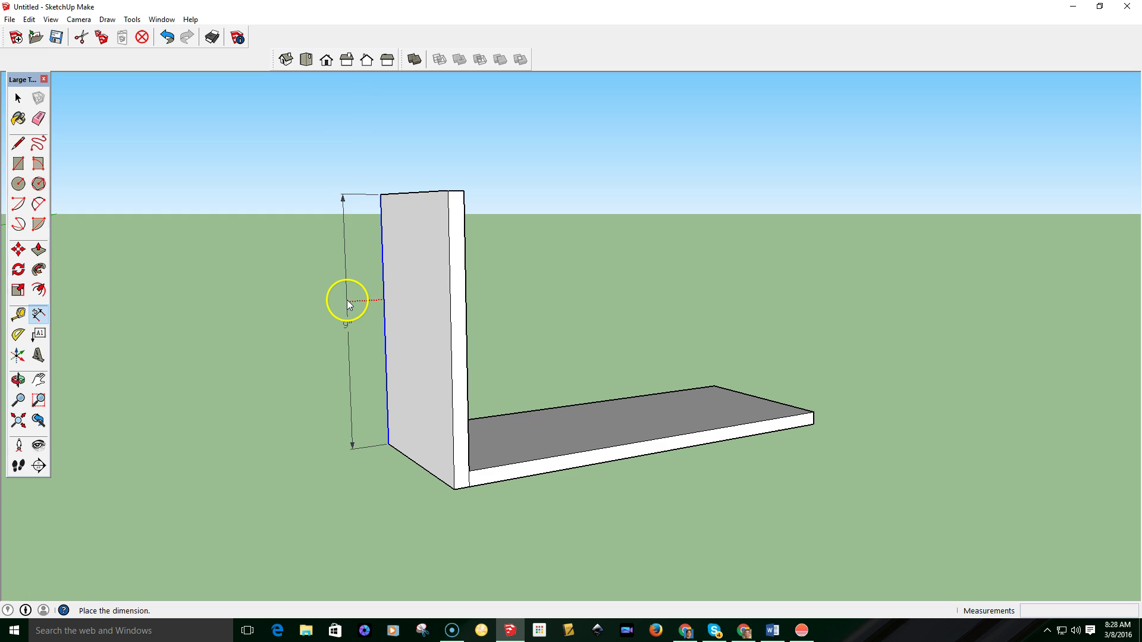
{"action": "left_click", "coordinate": [343, 339]}
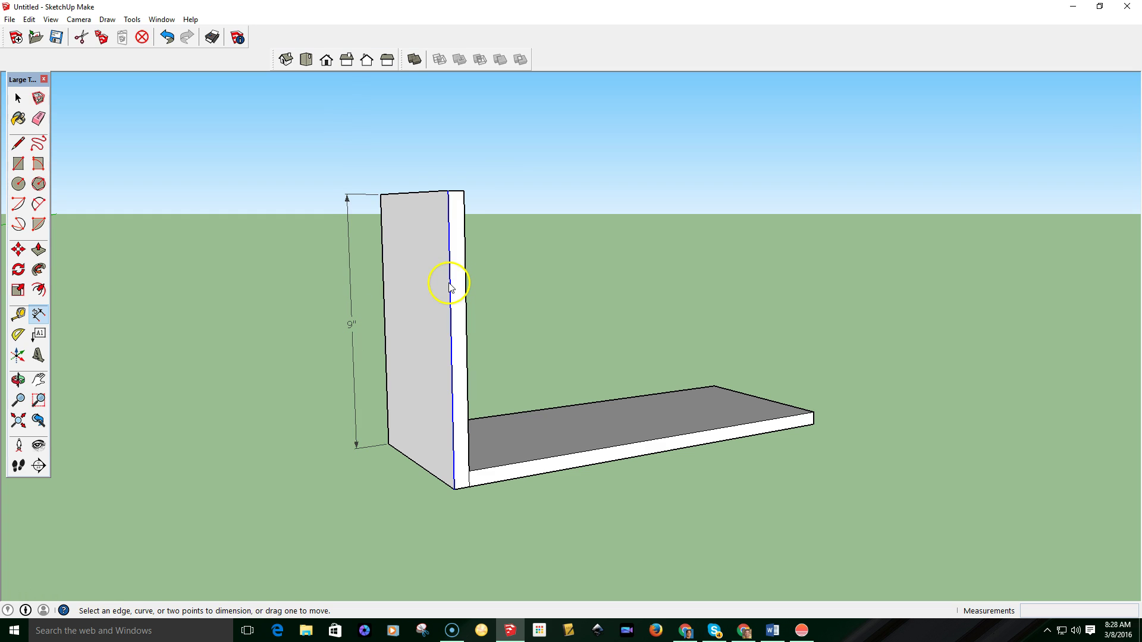
Extend the board's opposite end by 1/2" as a new section and pull its top strip up level with the first side panel
{"action": "middle_click_drag", "start_coordinate": [1020, 321], "coordinate": [556, 300]}
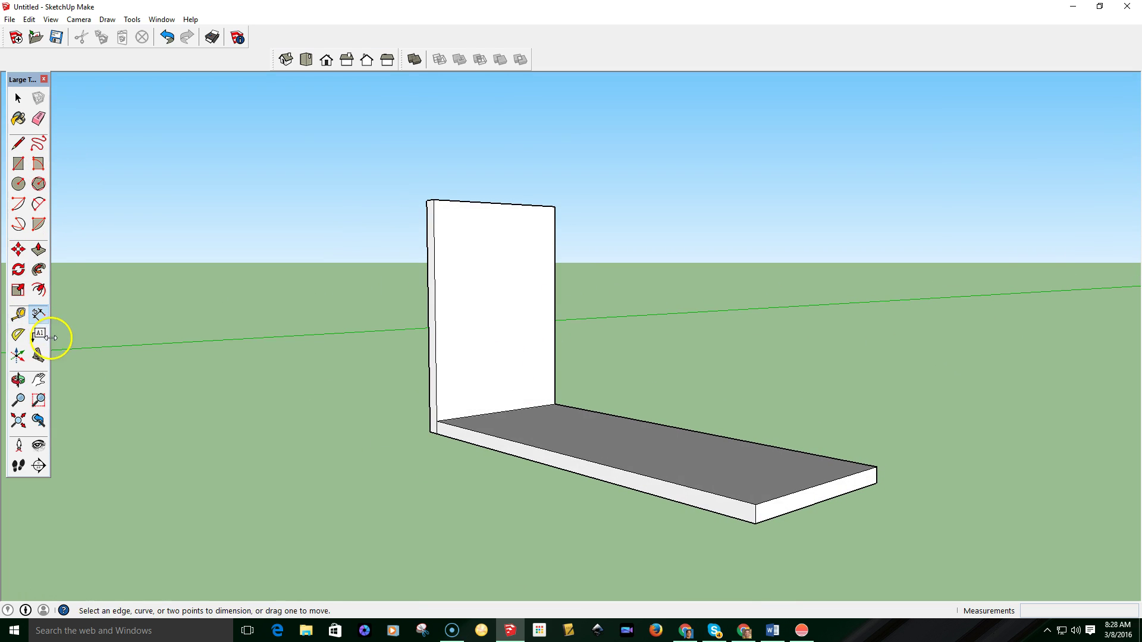
{"action": "left_click", "coordinate": [38, 250]}
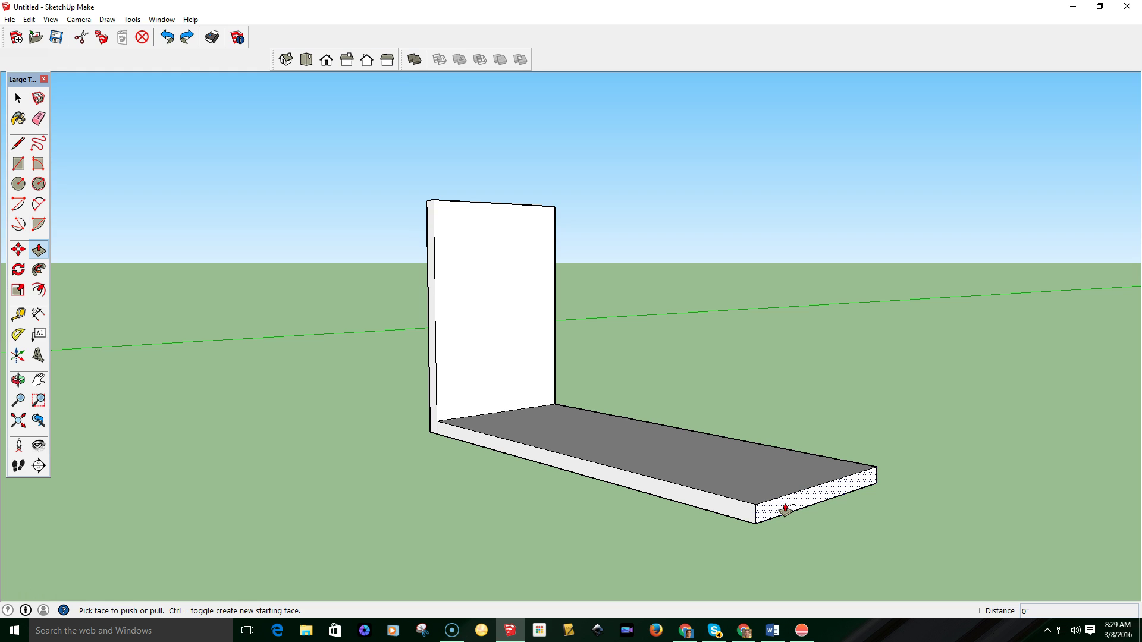
{"action": "left_click_drag", "start_coordinate": [782, 513], "coordinate": [817, 517]}
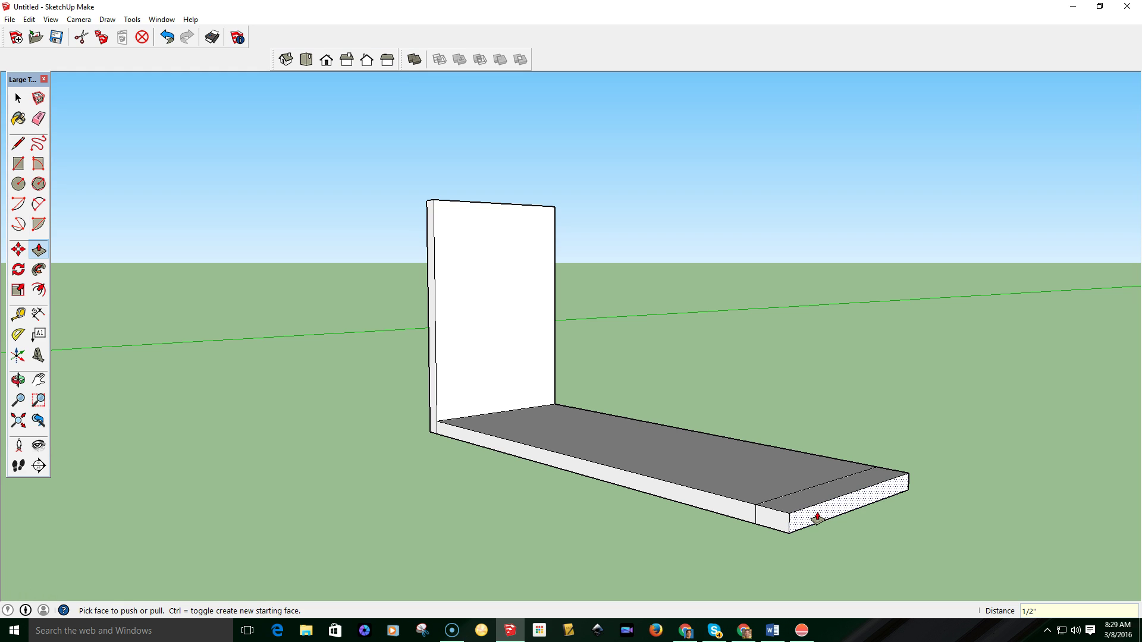
{"action": "left_click", "coordinate": [817, 519]}
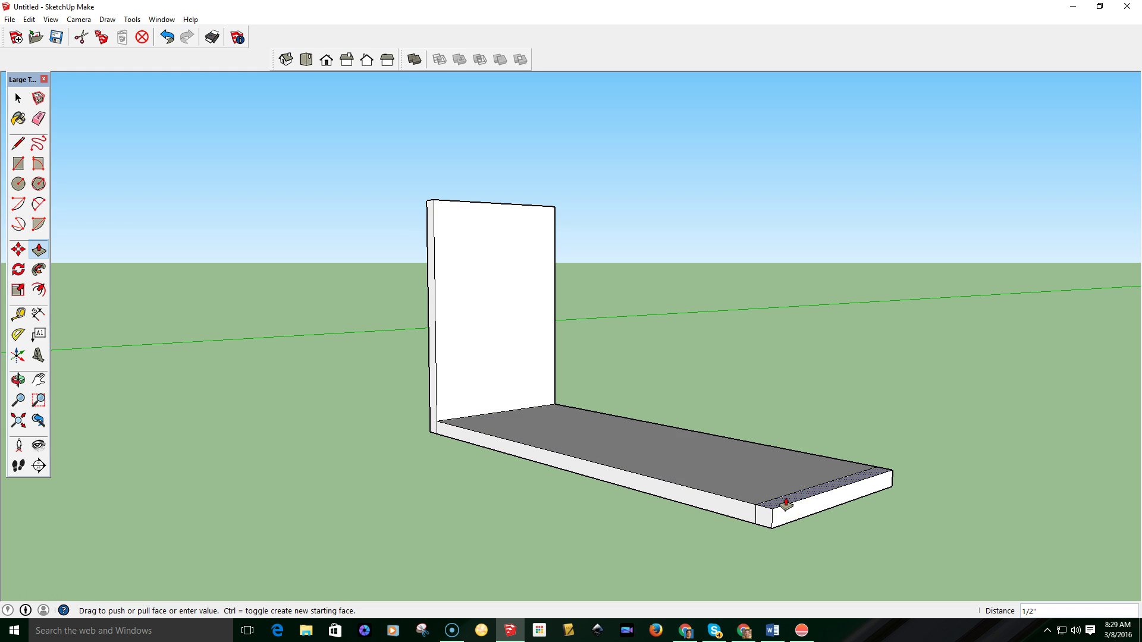
{"action": "left_click_drag", "start_coordinate": [786, 505], "coordinate": [441, 205]}
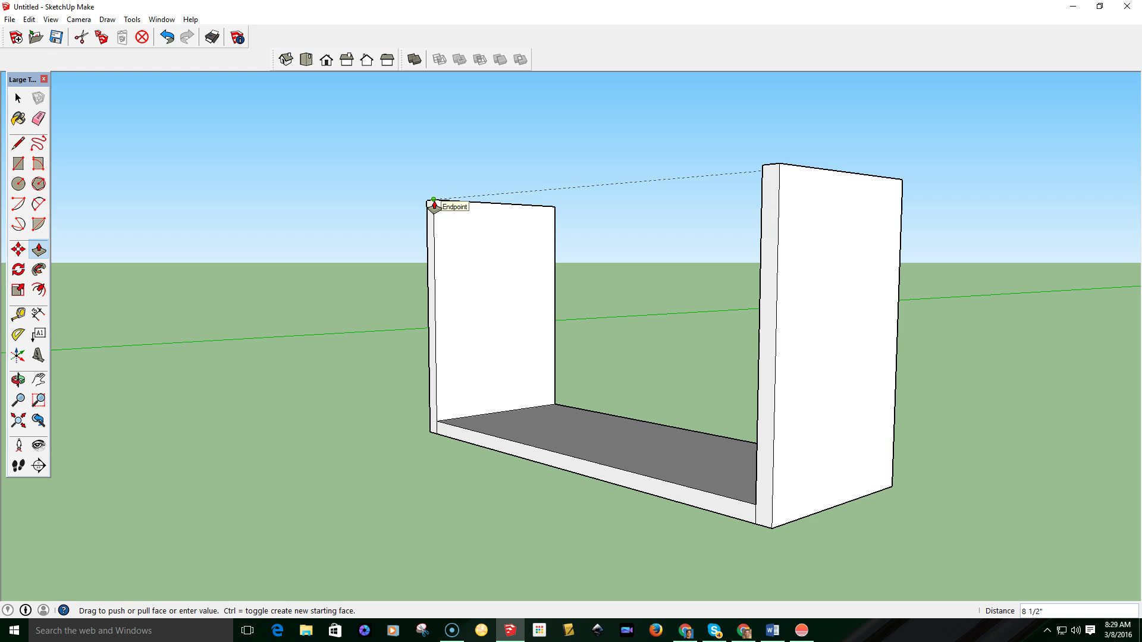
{"action": "left_click_drag", "start_coordinate": [434, 204], "coordinate": [434, 204]}
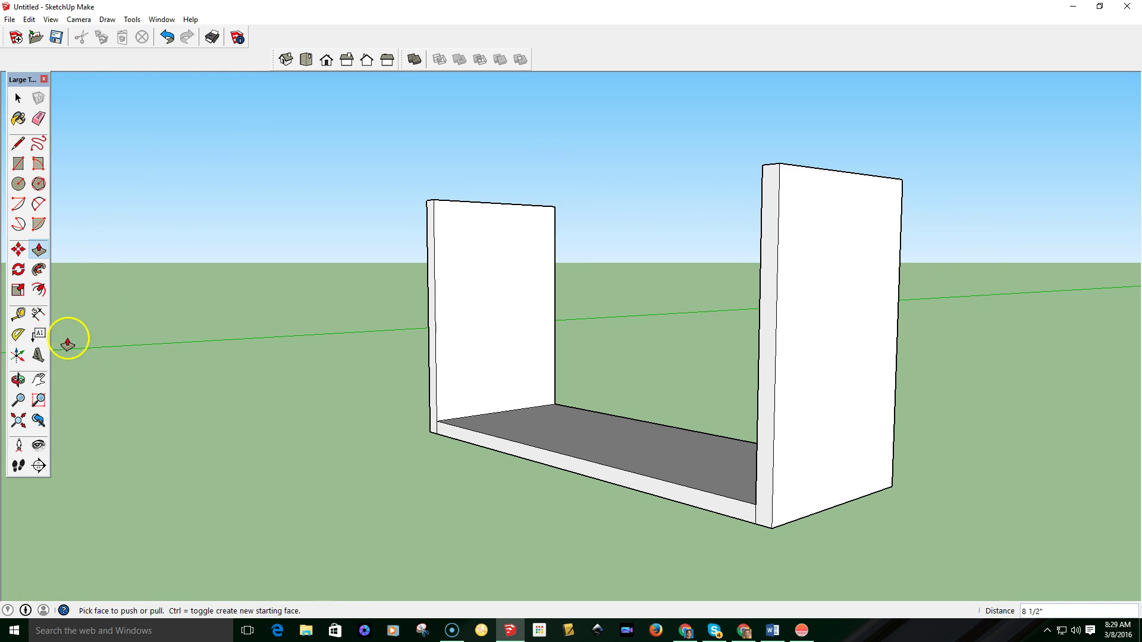
Dimension the full height of the second upright side panel along its outer vertical edge
{"action": "left_click", "coordinate": [38, 313]}
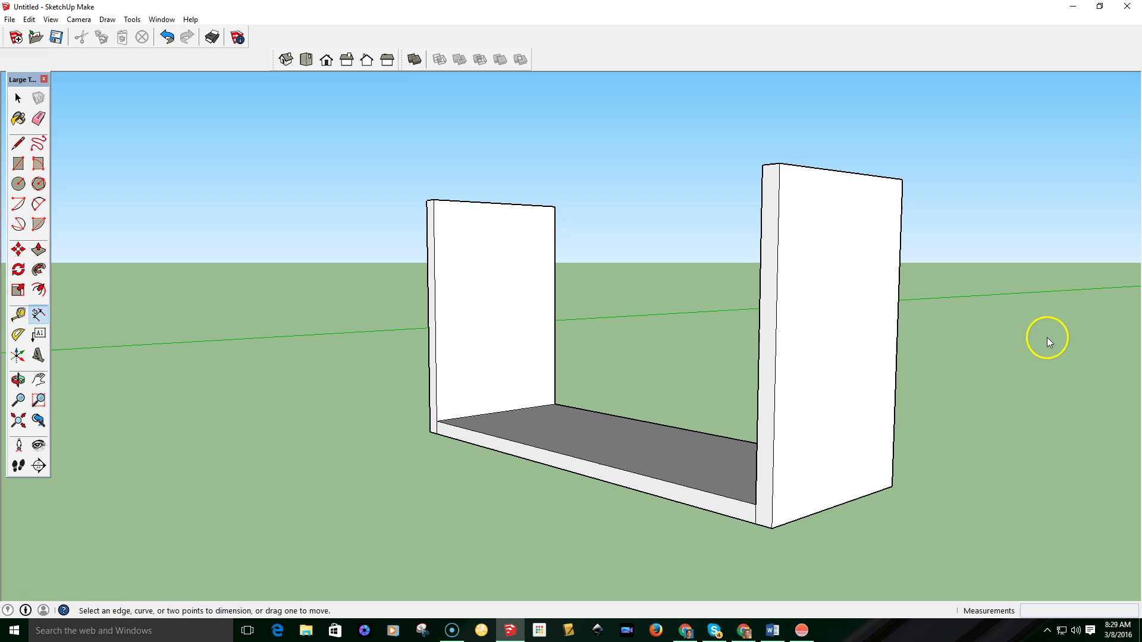
{"action": "left_click", "coordinate": [900, 290]}
{"action": "left_click", "coordinate": [922, 287]}
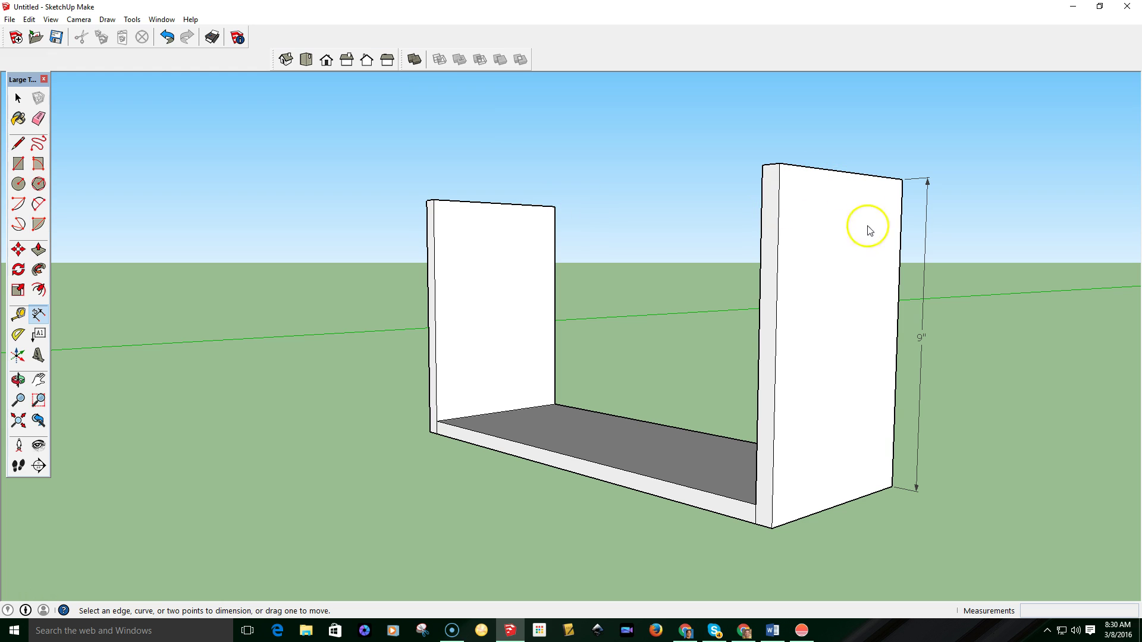
Place guide points 4" above the bottom corners on both vertical edges of the side panel's outer face
{"action": "middle_click_drag", "start_coordinate": [1071, 262], "coordinate": [931, 239]}
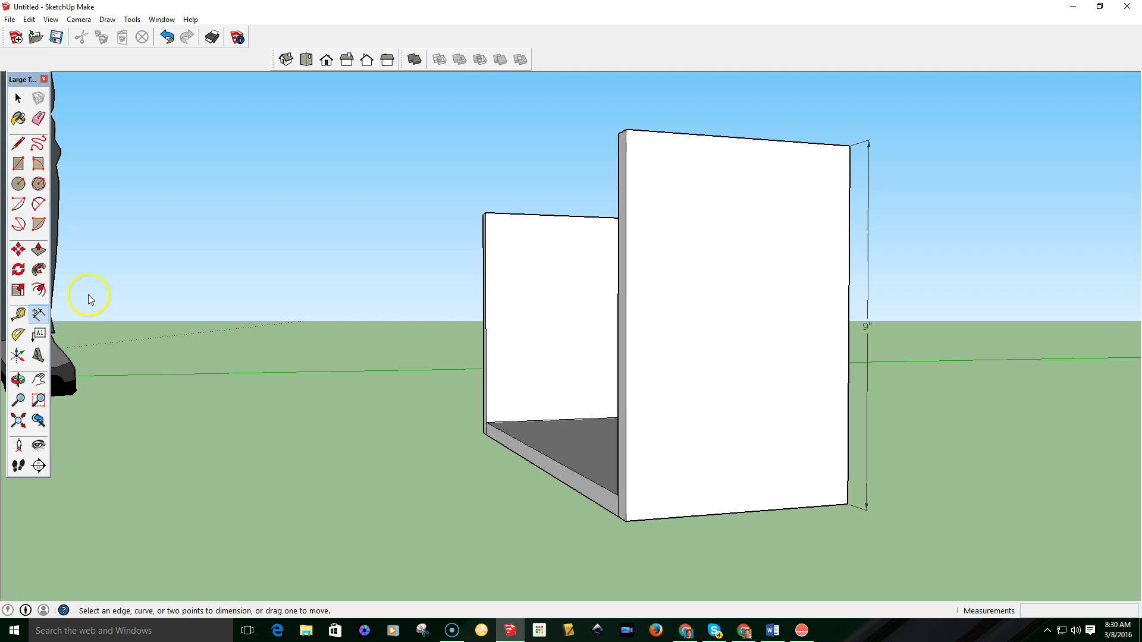
{"action": "left_click", "coordinate": [19, 315]}
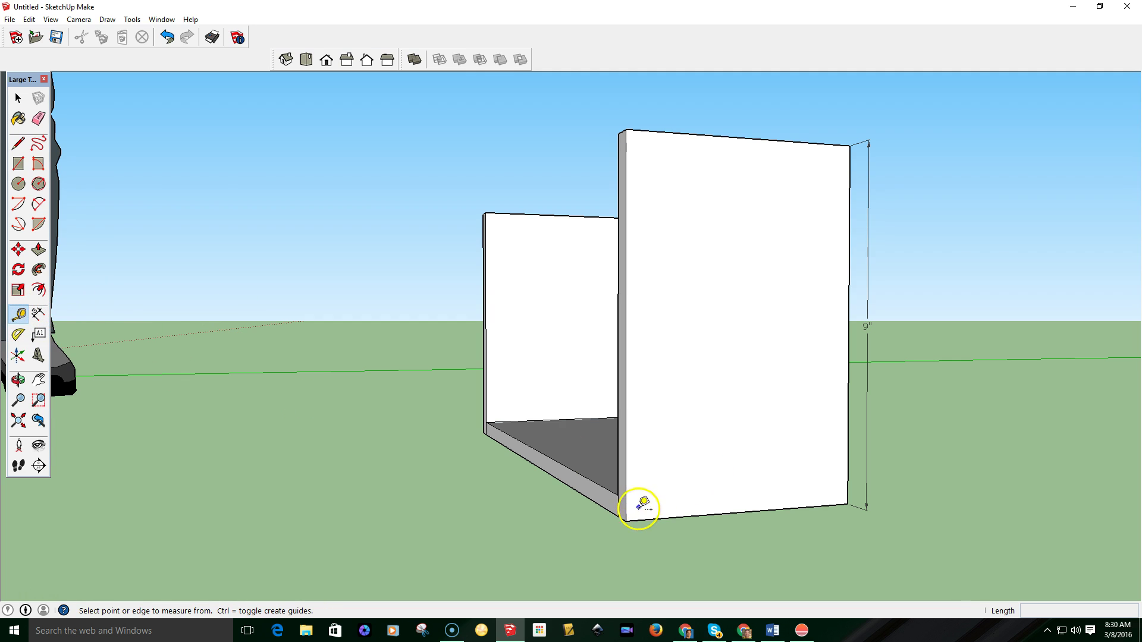
{"action": "left_click", "coordinate": [625, 520]}
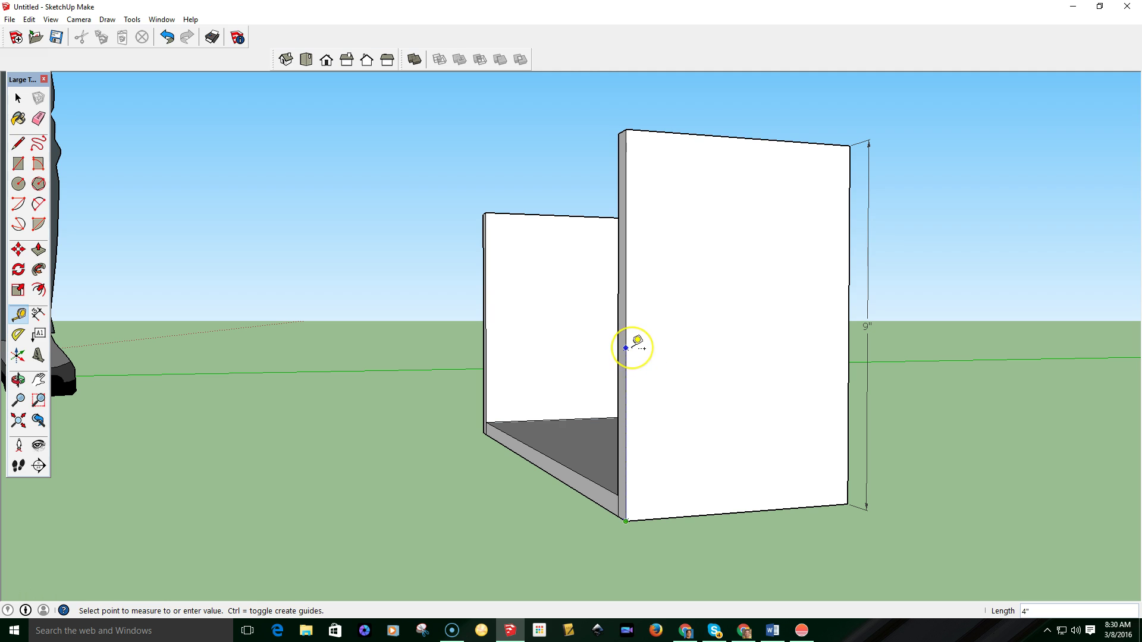
{"action": "left_click", "coordinate": [631, 346]}
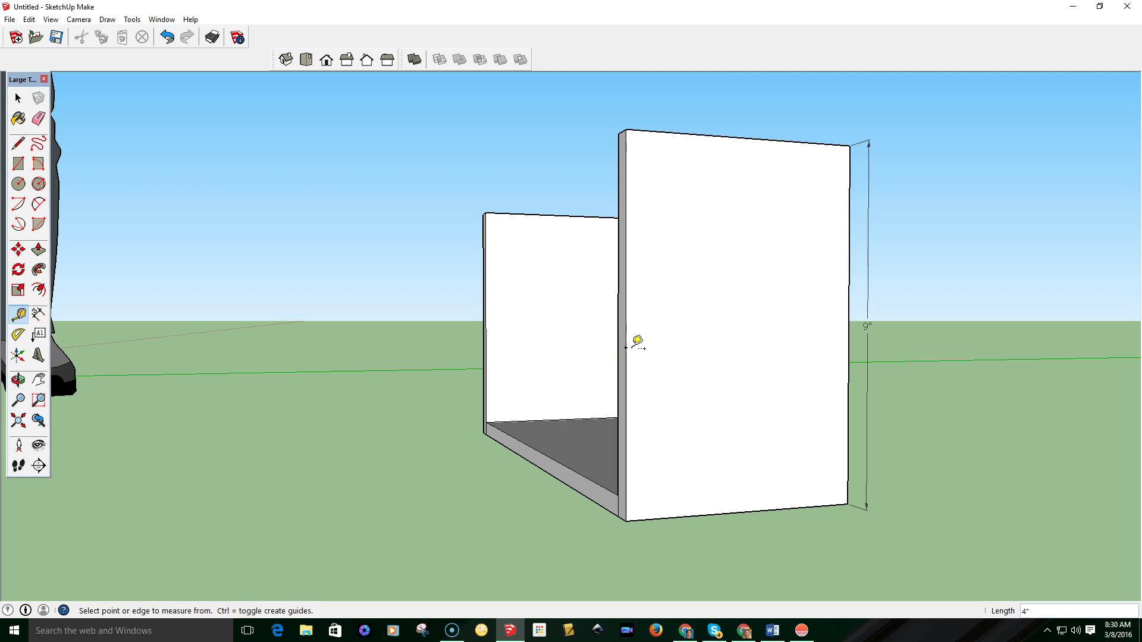
{"action": "scroll", "coordinate": [642, 334], "scroll_direction": "up", "scroll_amount": 5}
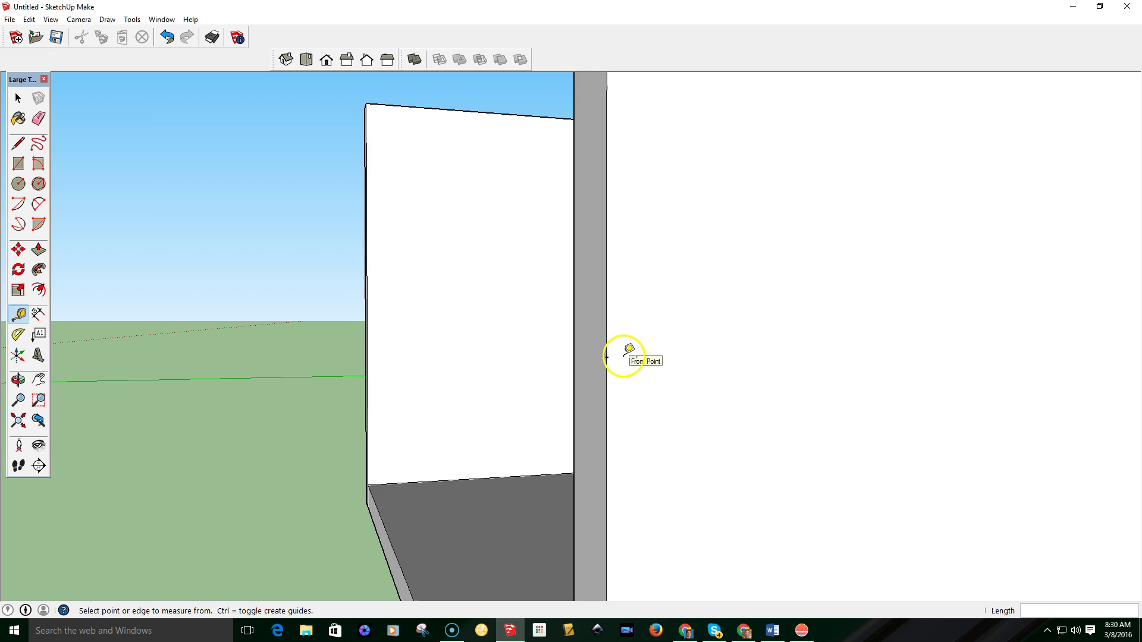
{"action": "scroll", "coordinate": [598, 357], "scroll_direction": "down", "scroll_amount": 5}
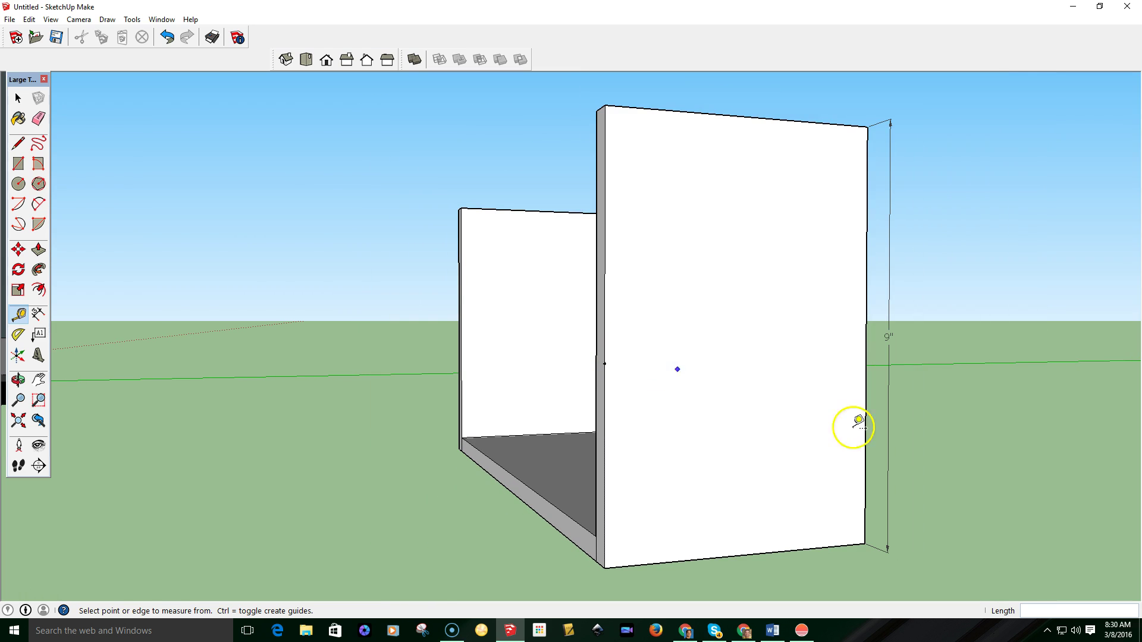
{"action": "left_click", "coordinate": [865, 543]}
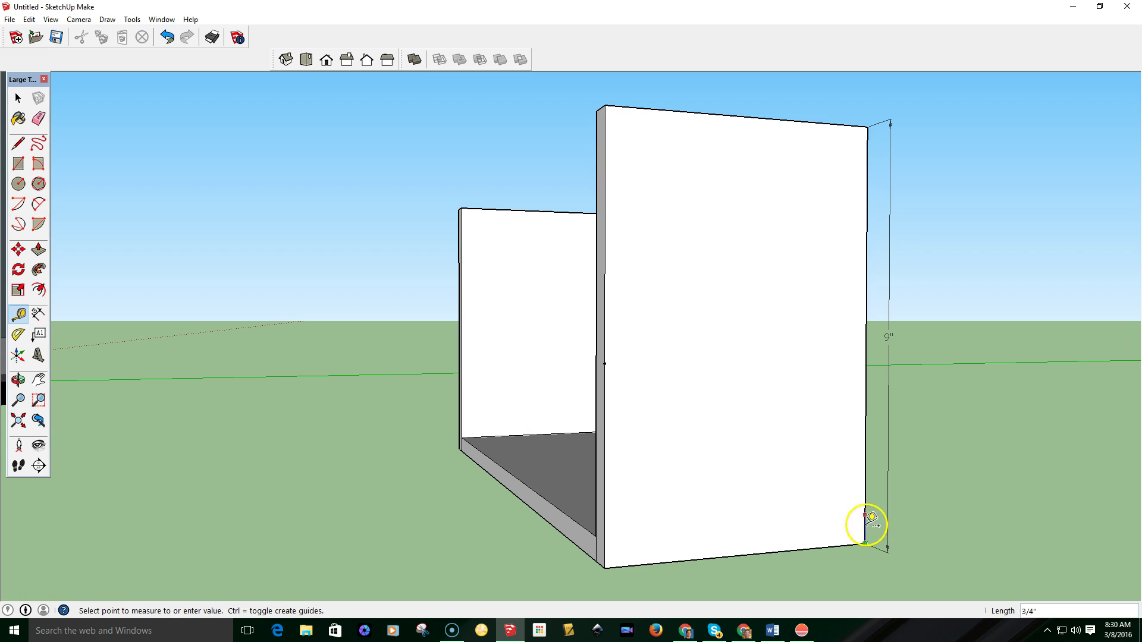
{"action": "left_click", "coordinate": [866, 359]}
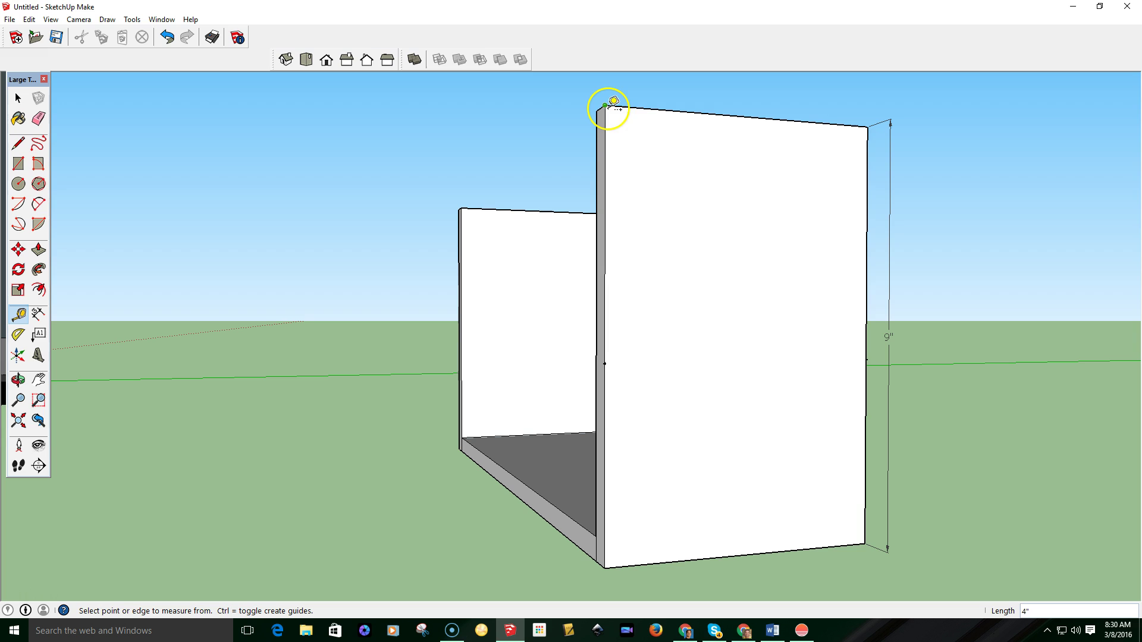
Measure from the side panel's top corner to the midpoint of its top edge and place a guide line along that edge
{"action": "left_click", "coordinate": [606, 105]}
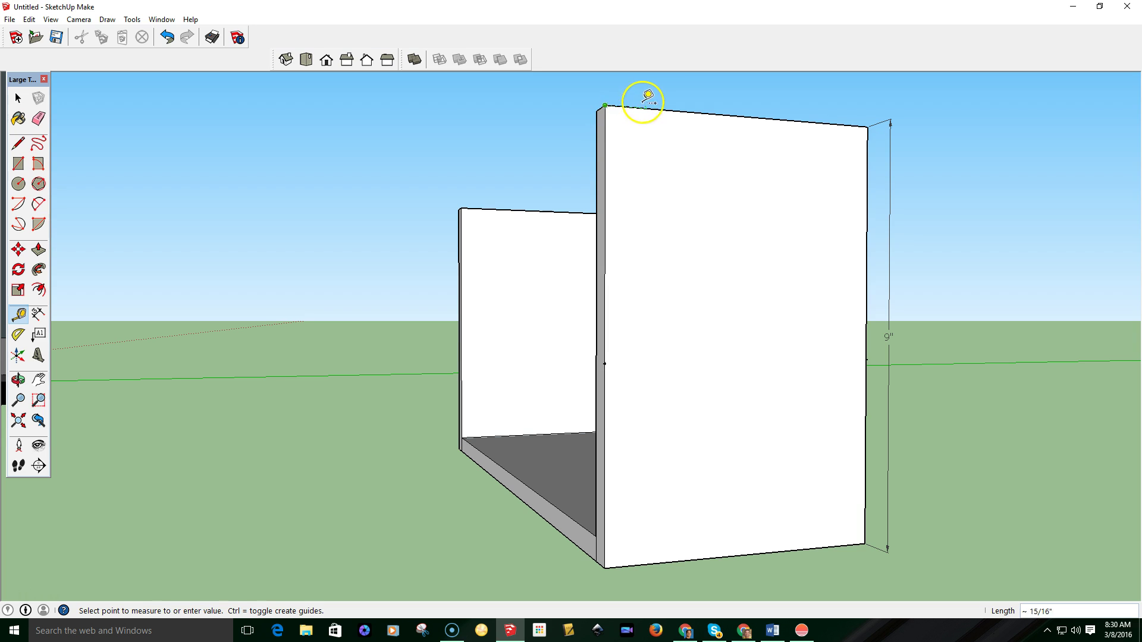
{"action": "left_click", "coordinate": [746, 115]}
{"action": "left_click", "coordinate": [745, 135]}
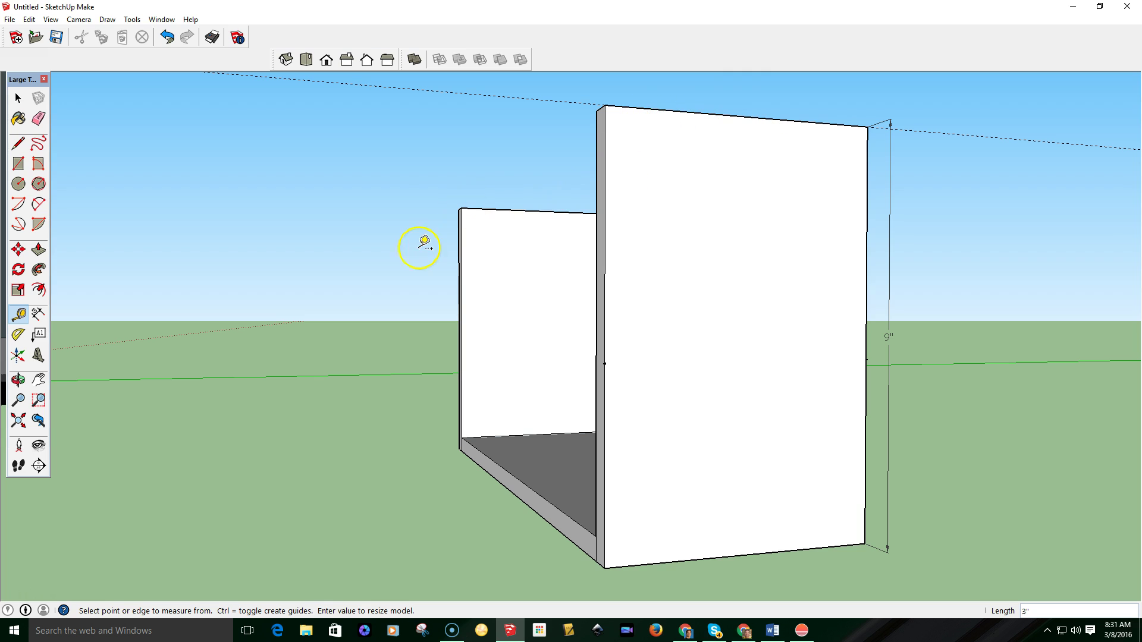
Place guide points on the side panel's top edge, each 2" in from a top corner
{"action": "left_click", "coordinate": [606, 106]}
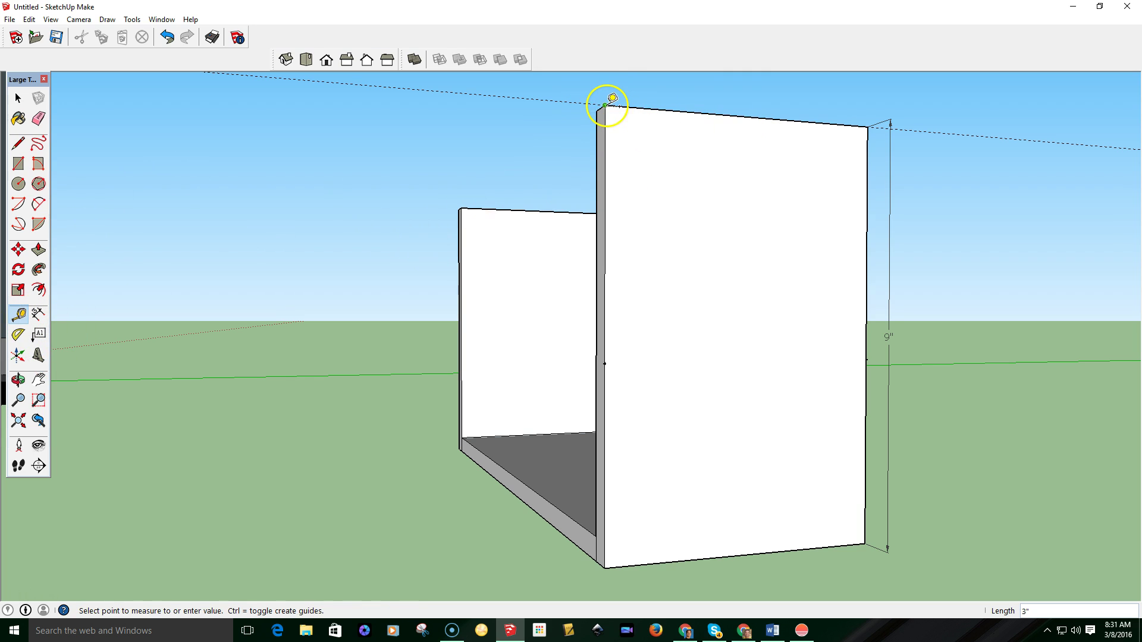
{"action": "left_click", "coordinate": [698, 112]}
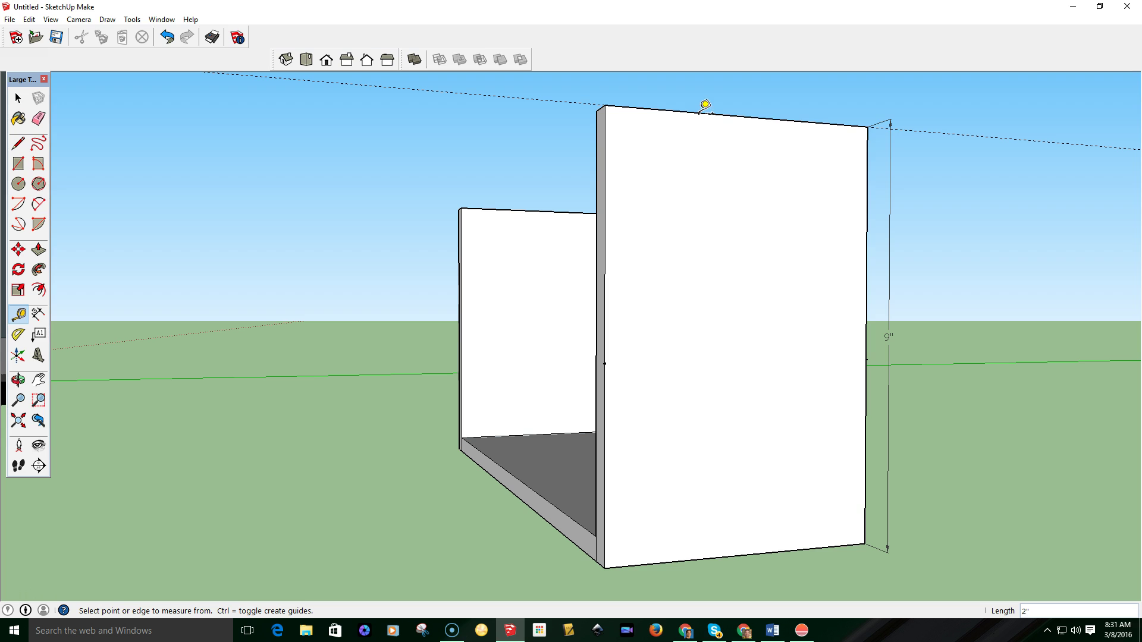
{"action": "left_click", "coordinate": [868, 126]}
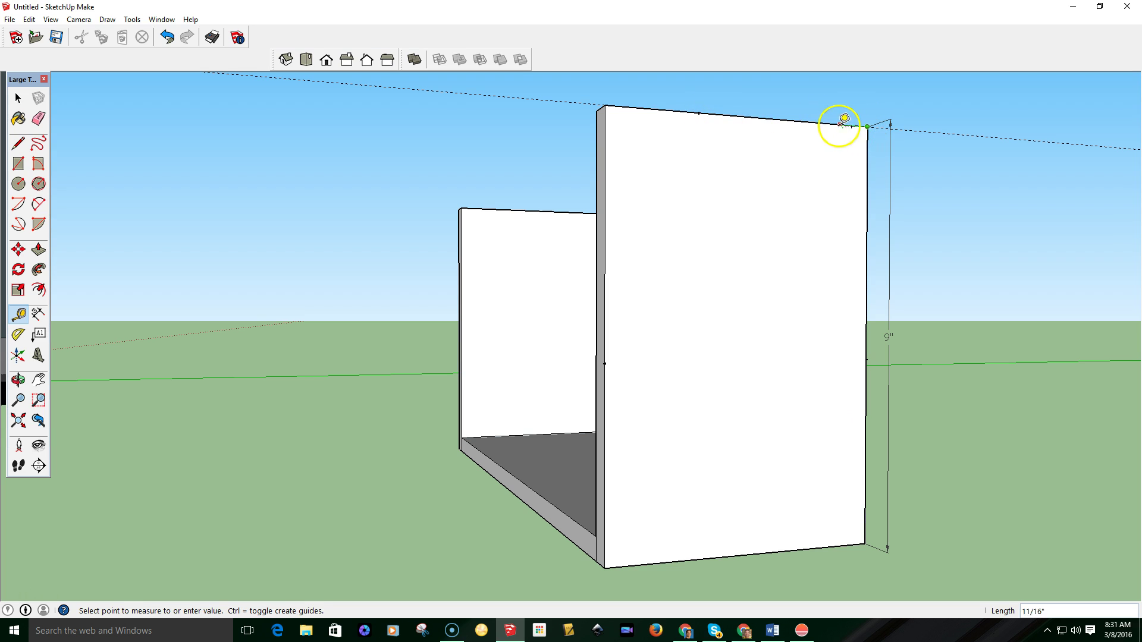
{"action": "left_click", "coordinate": [786, 120]}
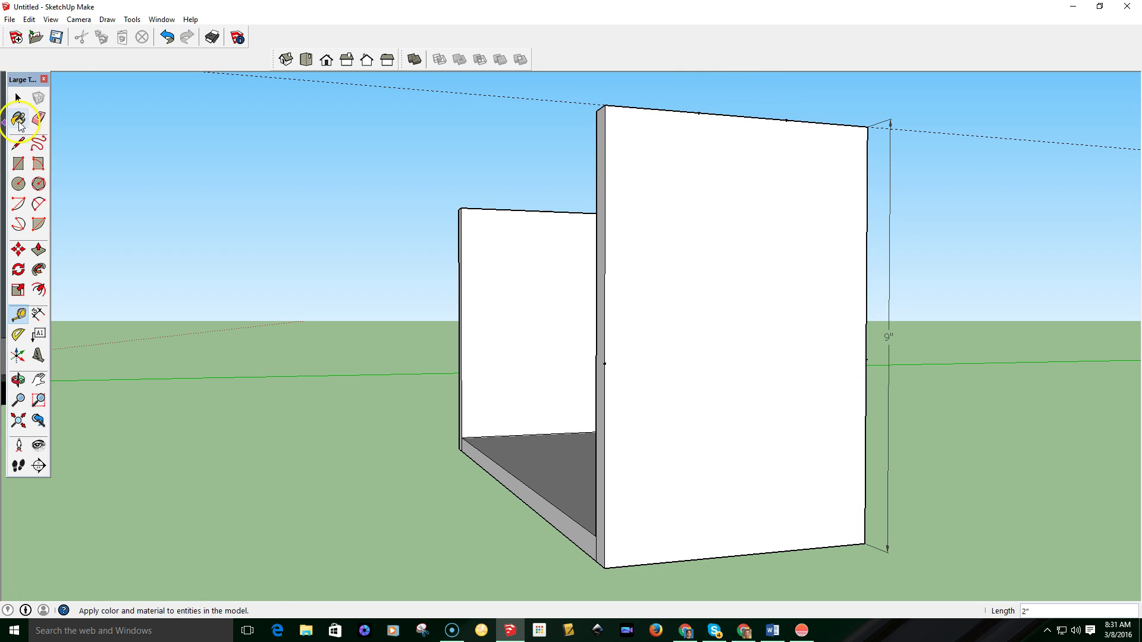
Draw slanted lines joining the top guide points to the side guide points, plus a vertical centerline down the panel's outer face
{"action": "left_click", "coordinate": [17, 146]}
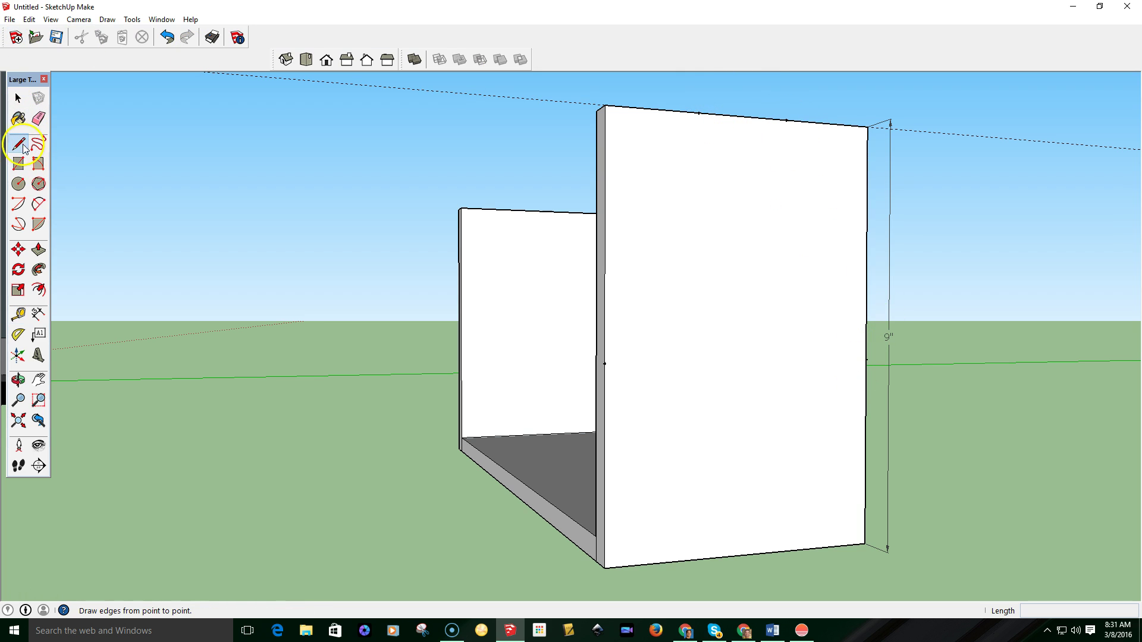
{"action": "left_click", "coordinate": [699, 113]}
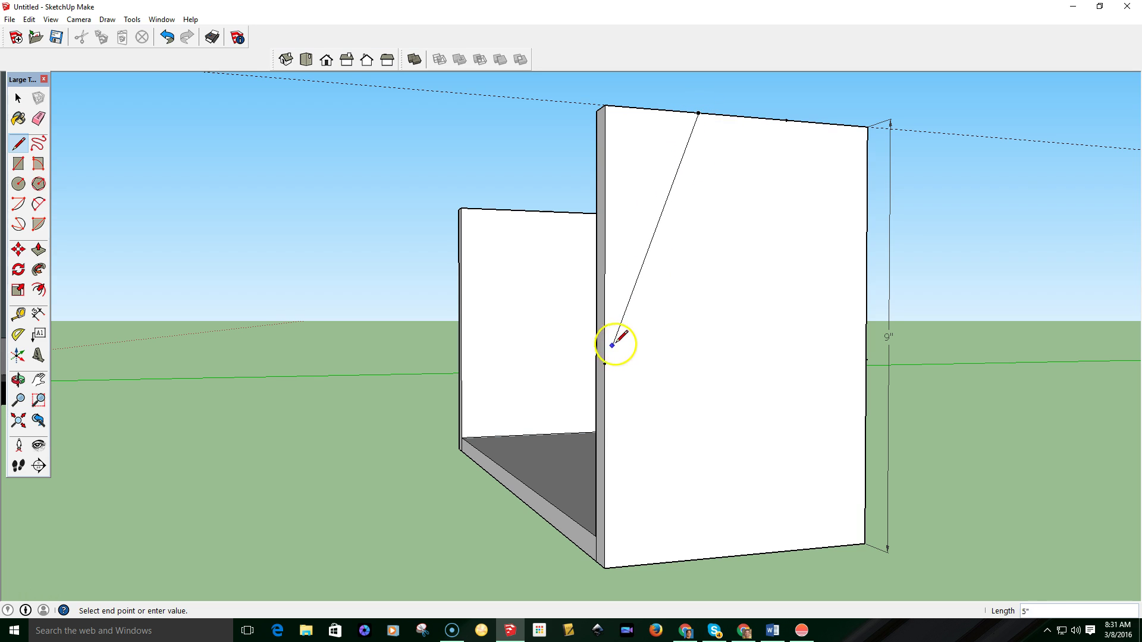
{"action": "left_click", "coordinate": [604, 364]}
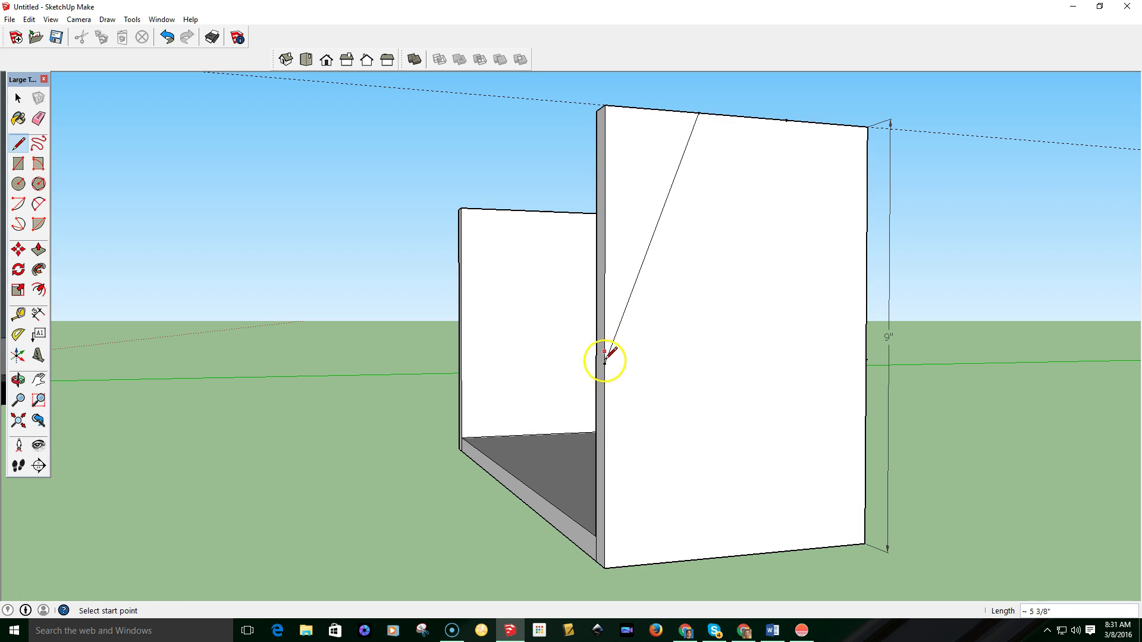
{"action": "left_click", "coordinate": [786, 121]}
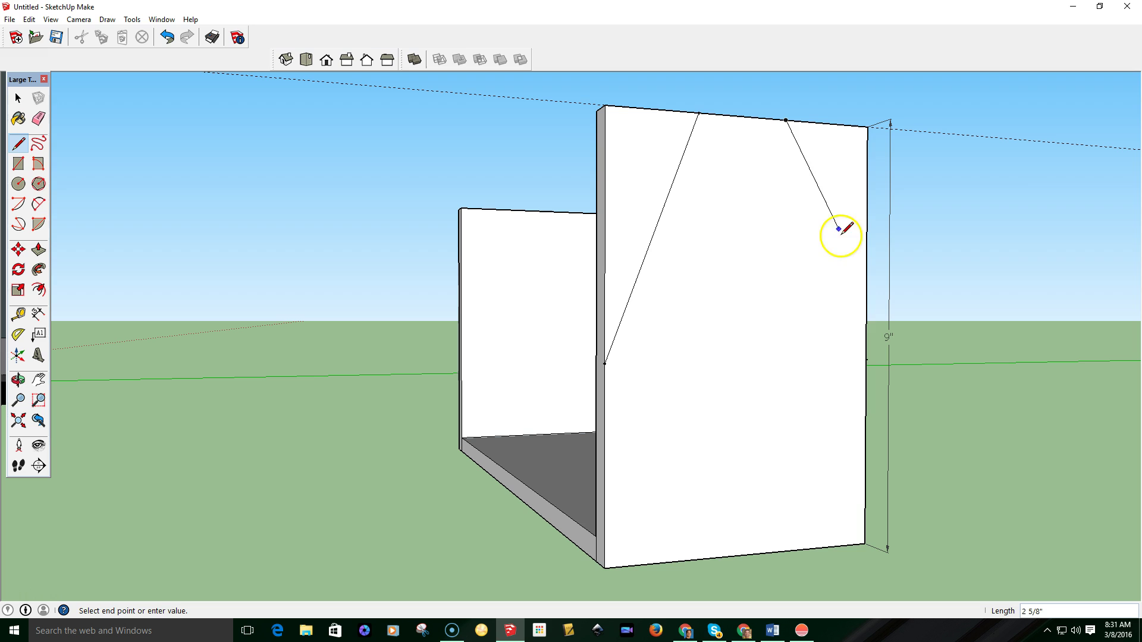
{"action": "left_click", "coordinate": [865, 359]}
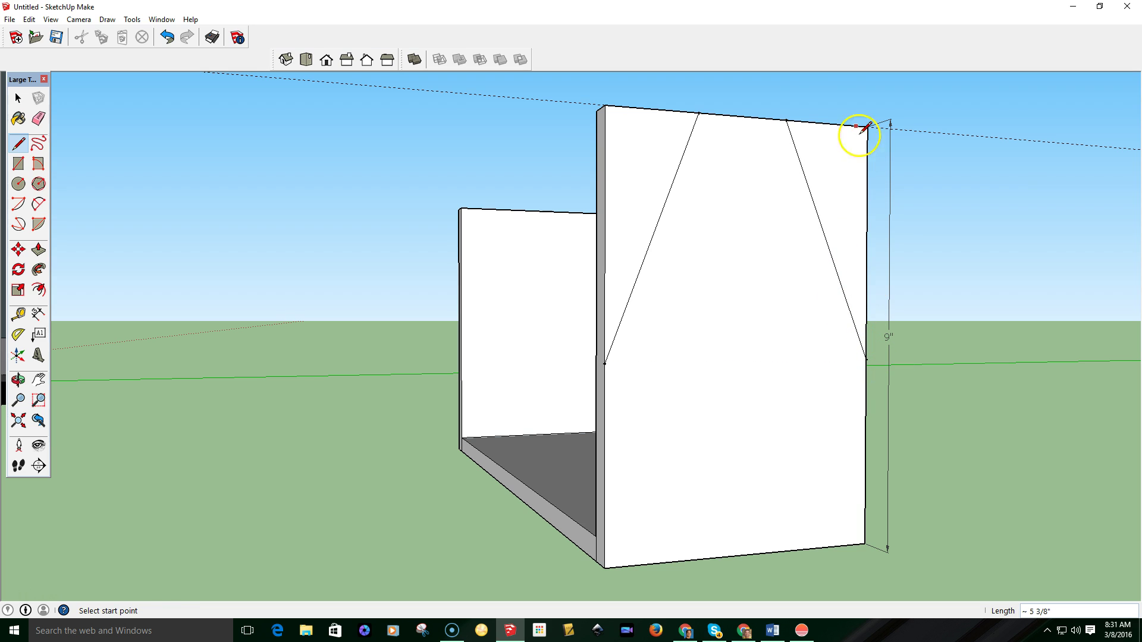
{"action": "left_click", "coordinate": [742, 115]}
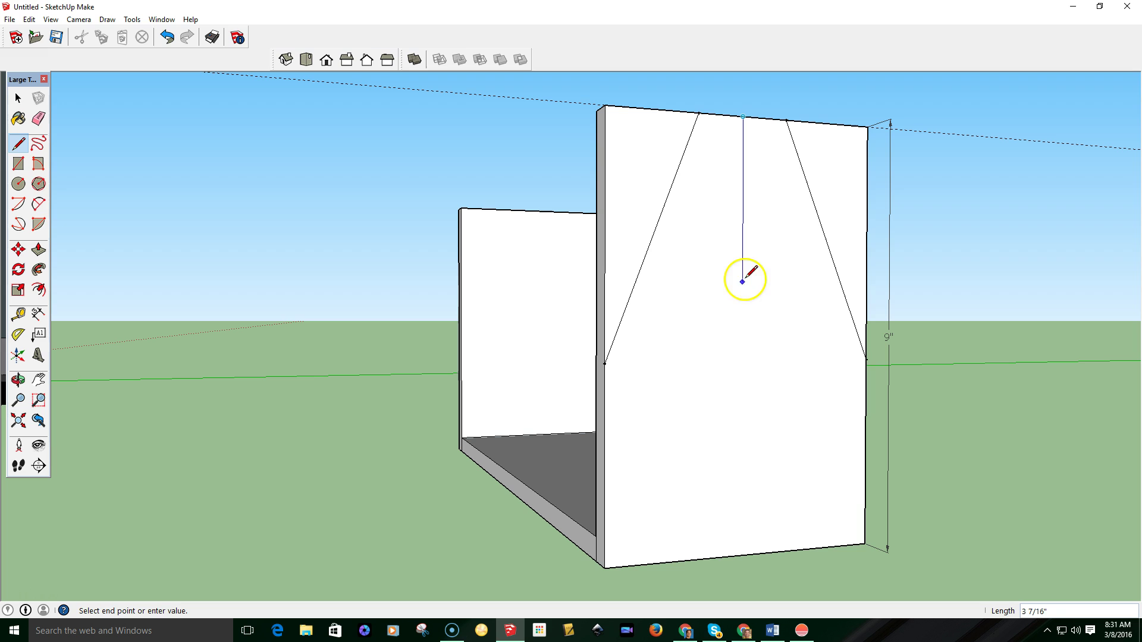
{"action": "left_click", "coordinate": [741, 554]}
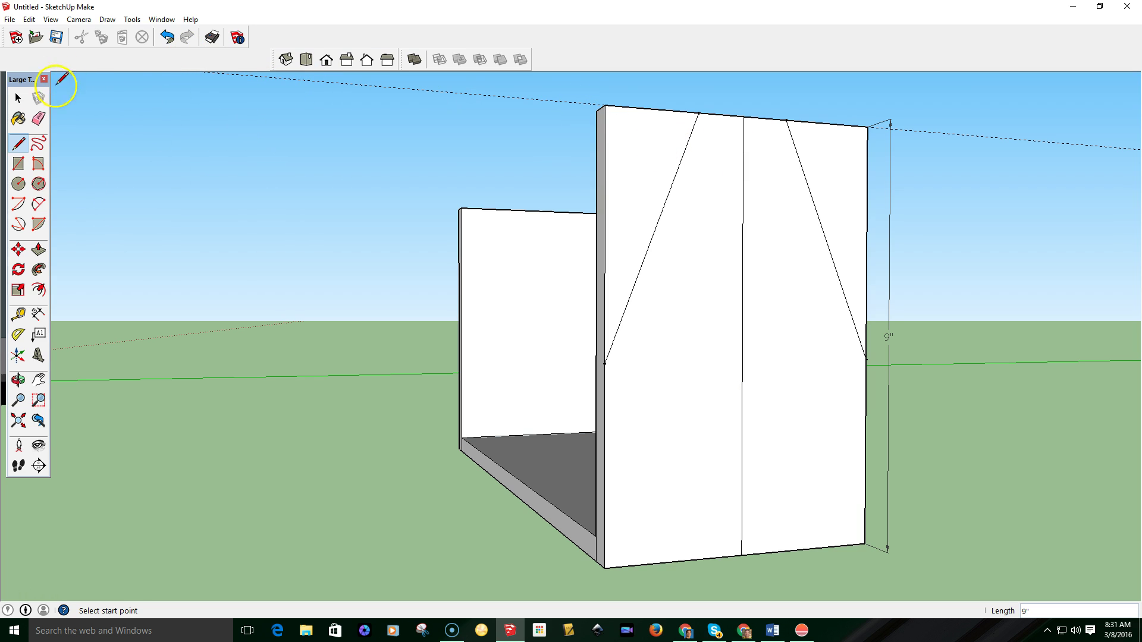
Push both corner triangles through the side panel's 1/2" thickness to leave a tapered top
{"action": "left_click", "coordinate": [38, 250]}
{"action": "left_click_drag", "start_coordinate": [612, 161], "coordinate": [602, 163]}
{"action": "left_click_drag", "start_coordinate": [817, 130], "coordinate": [807, 132]}
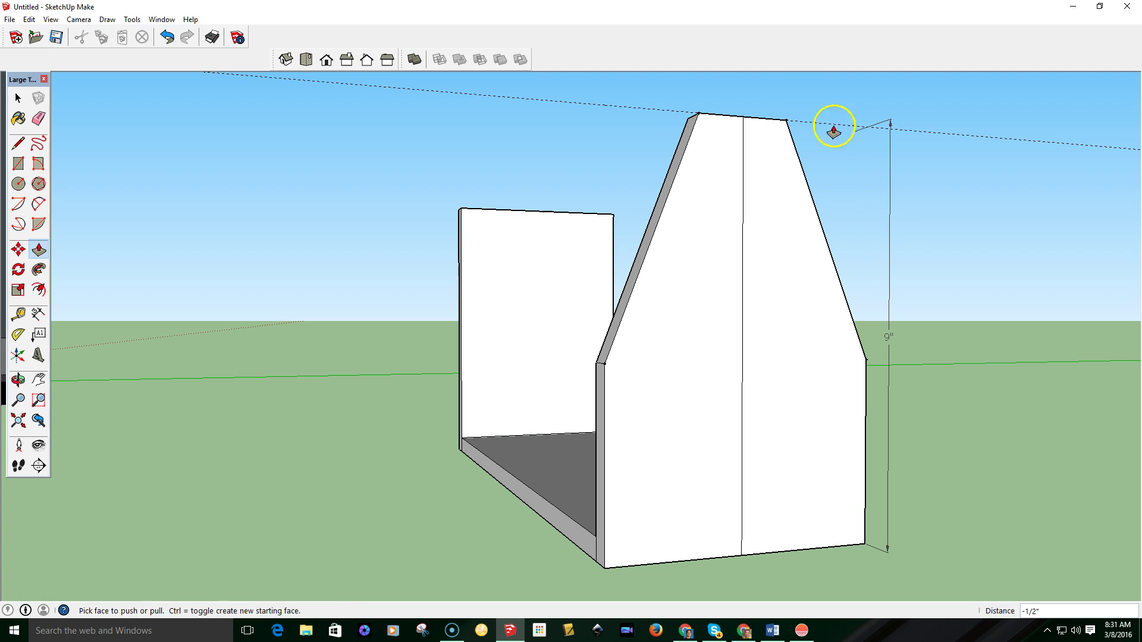
Pull the long front edge face of the base outward .25" as a new section
{"action": "middle_click_drag", "start_coordinate": [304, 225], "coordinate": [453, 479]}
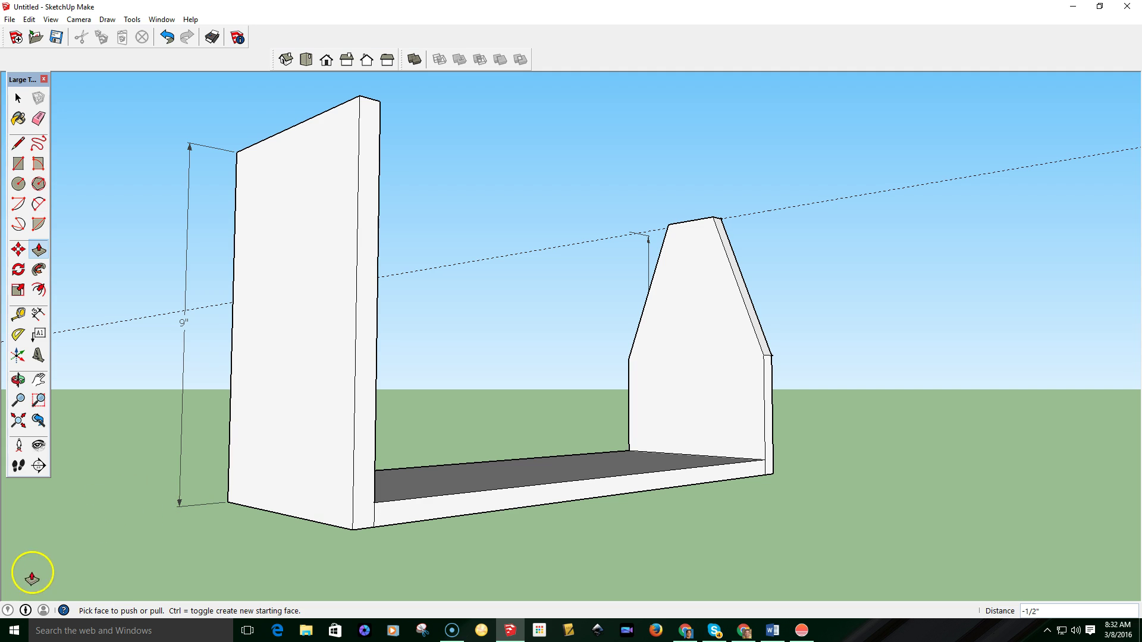
{"action": "middle_click_drag", "start_coordinate": [23, 597], "coordinate": [96, 427]}
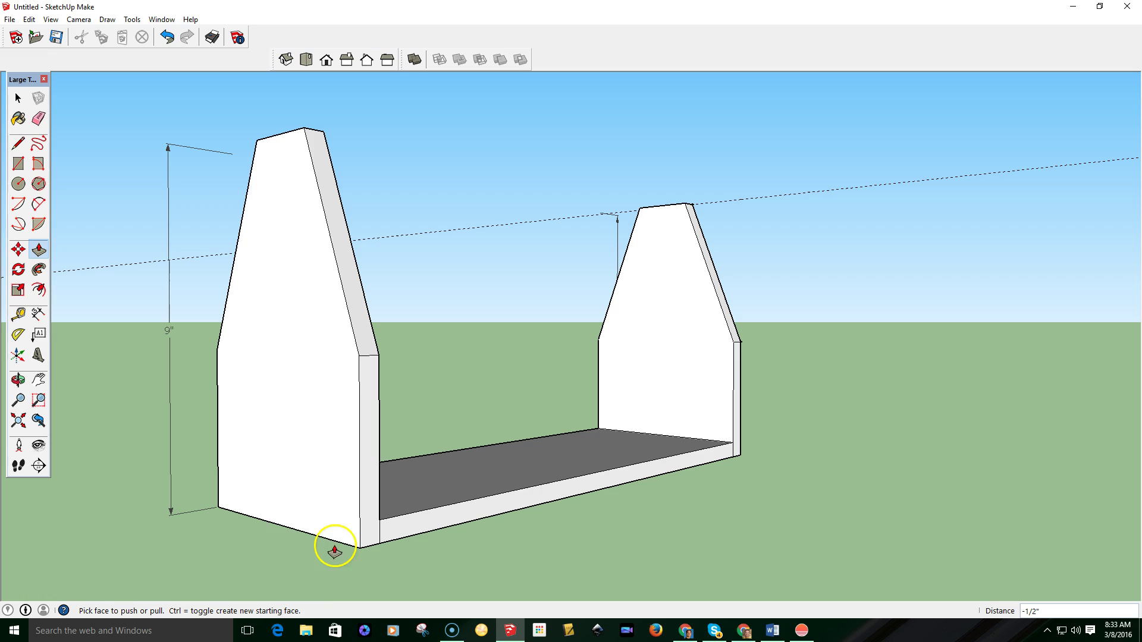
{"action": "middle_click_drag", "start_coordinate": [135, 377], "coordinate": [186, 373]}
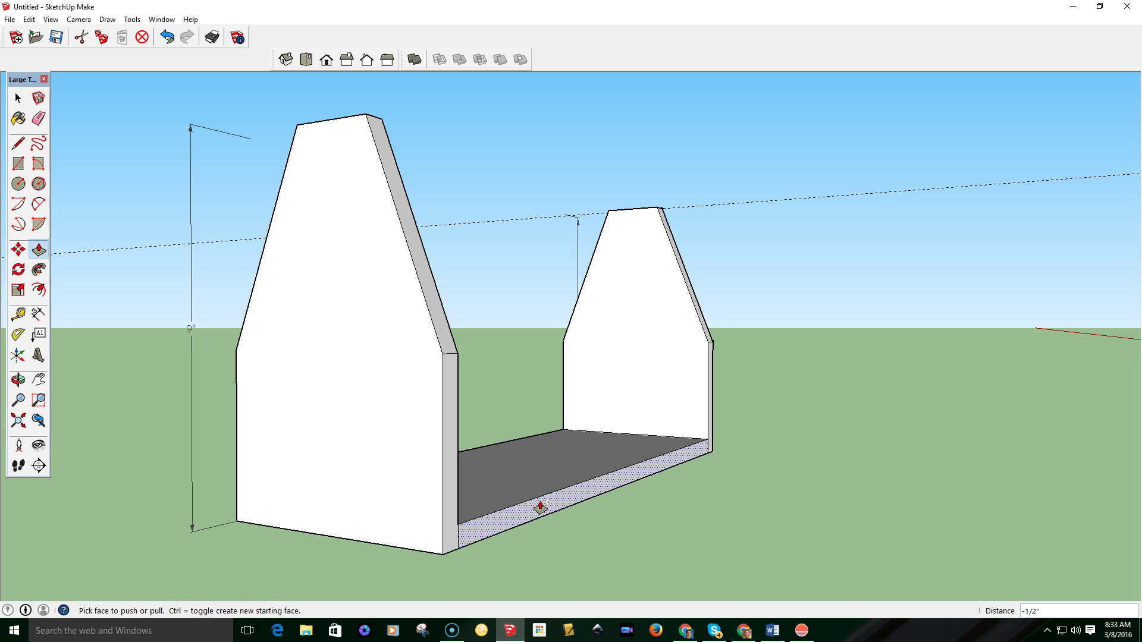
{"action": "left_click_drag", "start_coordinate": [539, 509], "coordinate": [561, 511]}
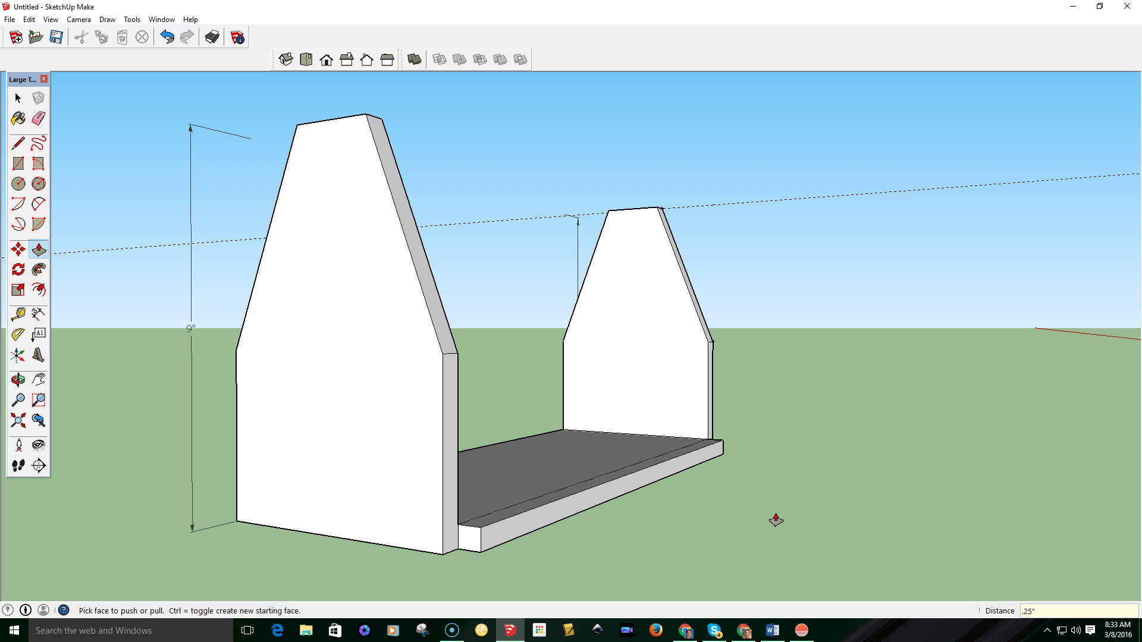
{"action": "key", "text": "Return"}
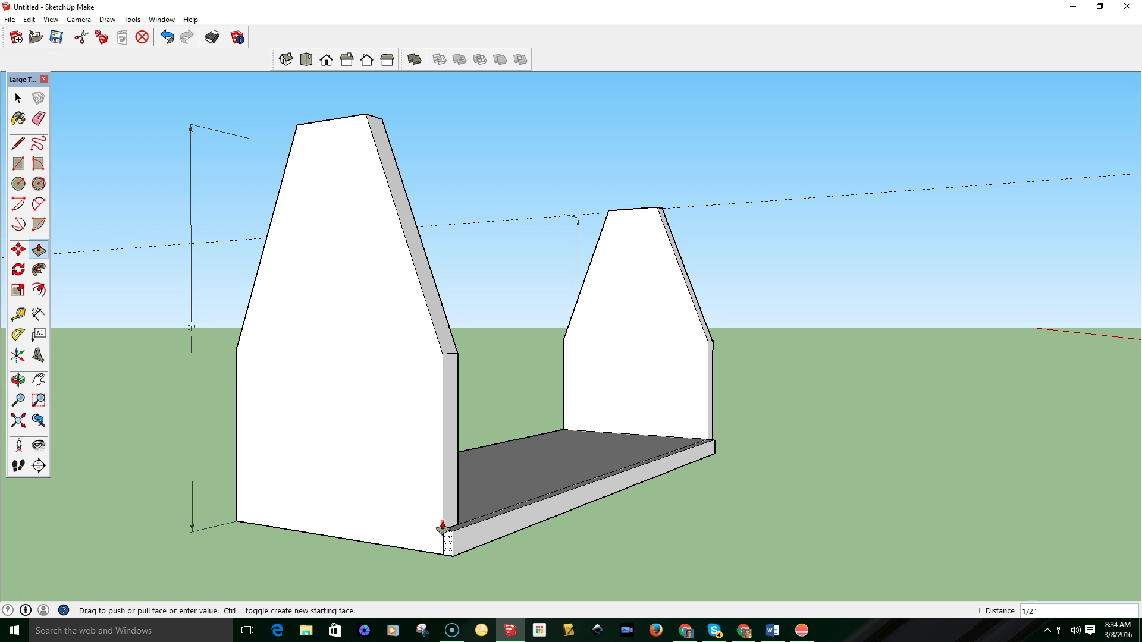
Extend the ends of the new front strip by 1/2" so they are flush with the side panels' outer faces
{"action": "key", "text": "o"}
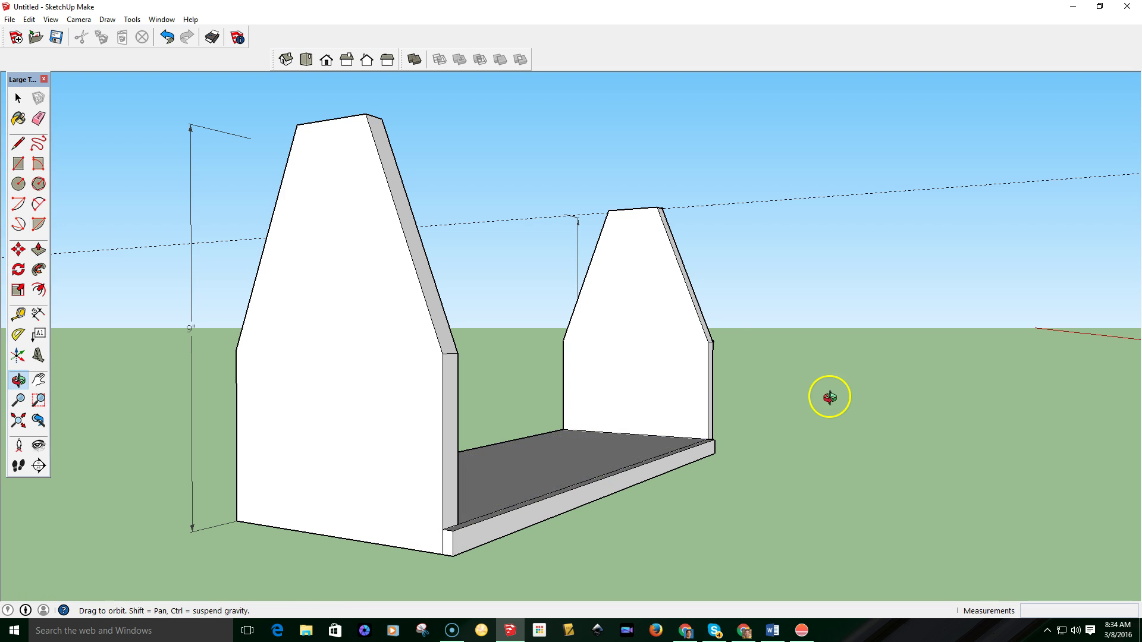
{"action": "left_click_drag", "start_coordinate": [829, 395], "coordinate": [245, 414]}
{"action": "key", "text": "p"}
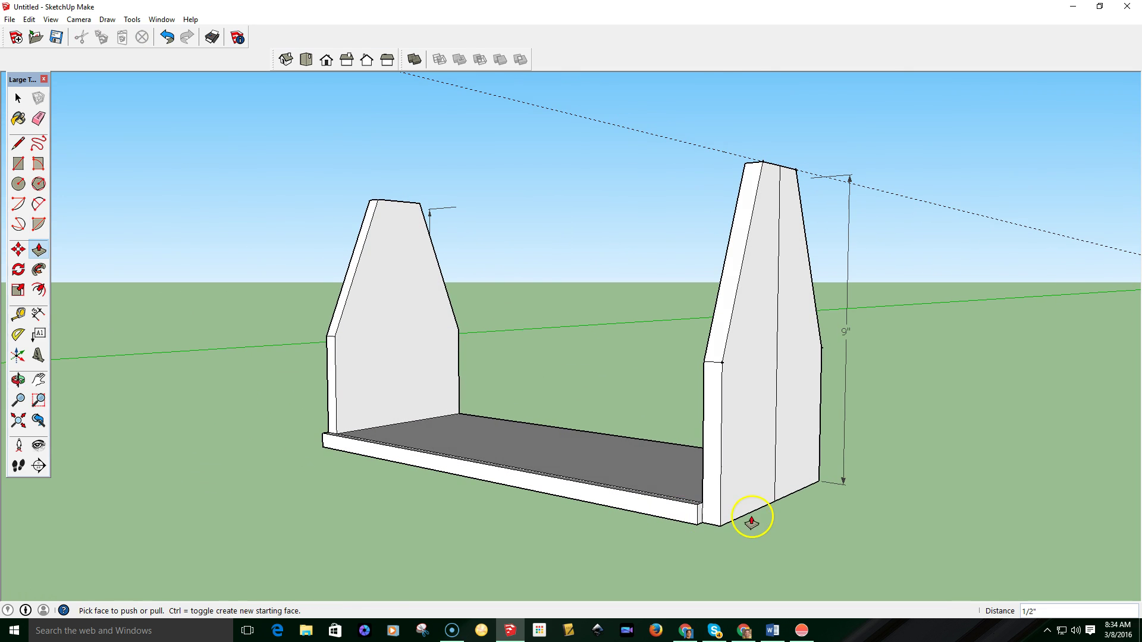
{"action": "left_click", "coordinate": [701, 510]}
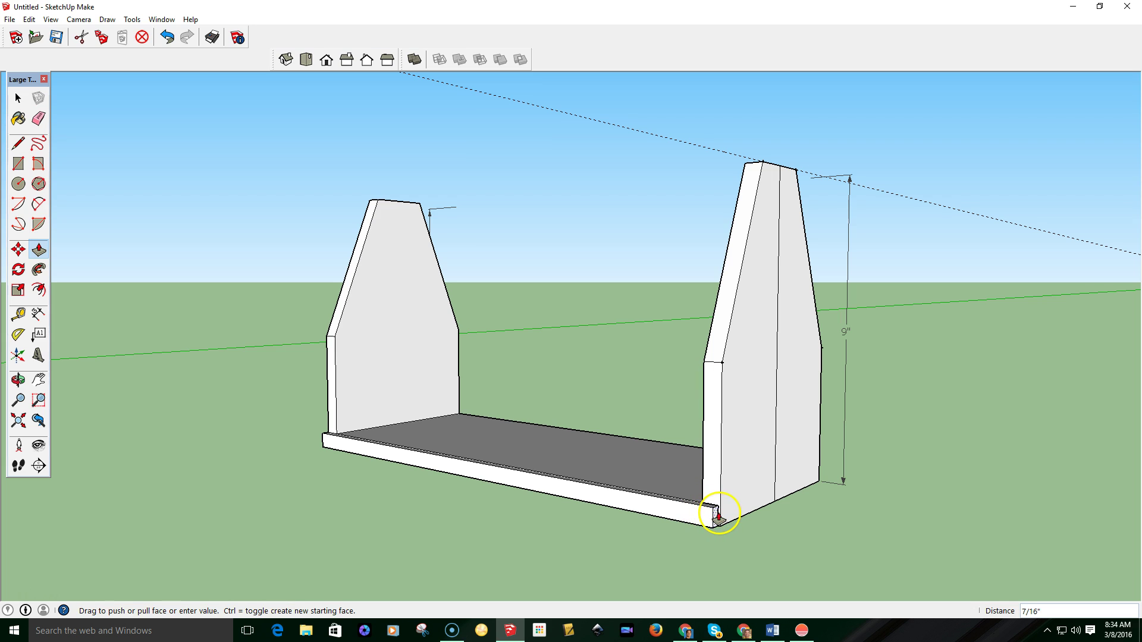
{"action": "left_click", "coordinate": [720, 517]}
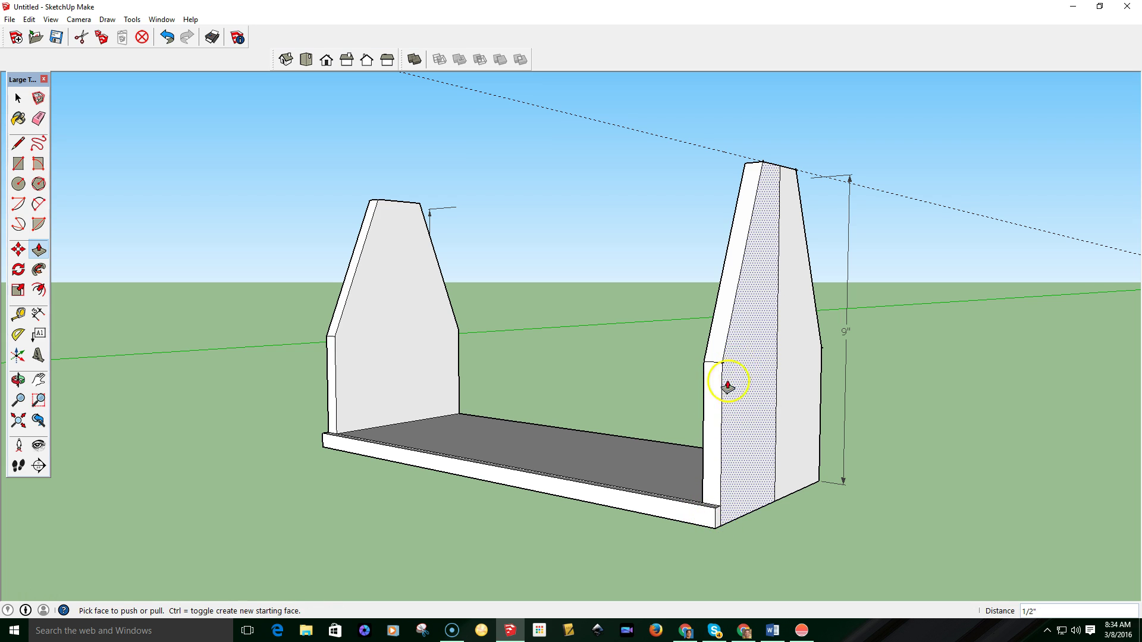
Pull the front strip's top face up 3 1/2" to the corners where the side panels begin to taper
{"action": "middle_click_drag", "start_coordinate": [810, 416], "coordinate": [657, 525]}
{"action": "left_click", "coordinate": [624, 542]}
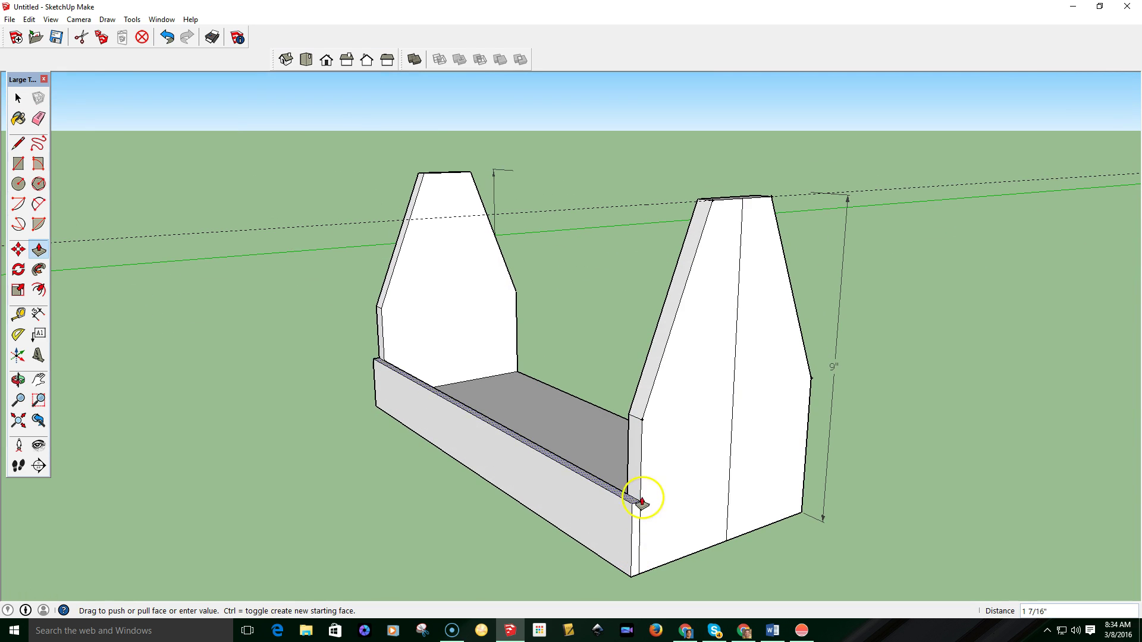
{"action": "left_click", "coordinate": [642, 426]}
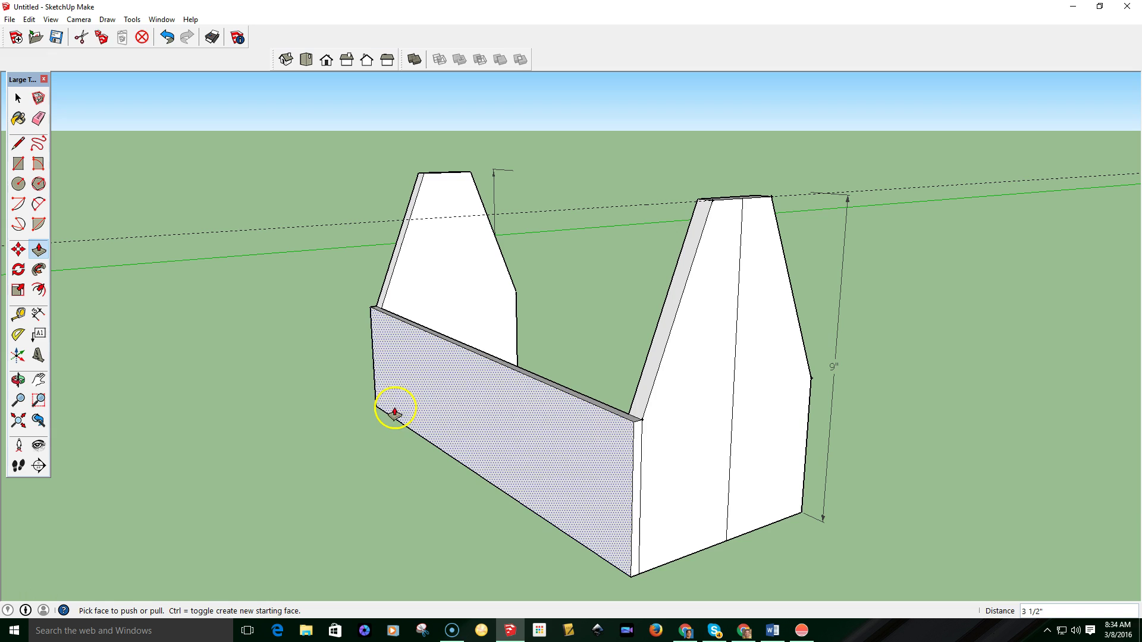
{"action": "middle_click_drag", "start_coordinate": [224, 451], "coordinate": [879, 400]}
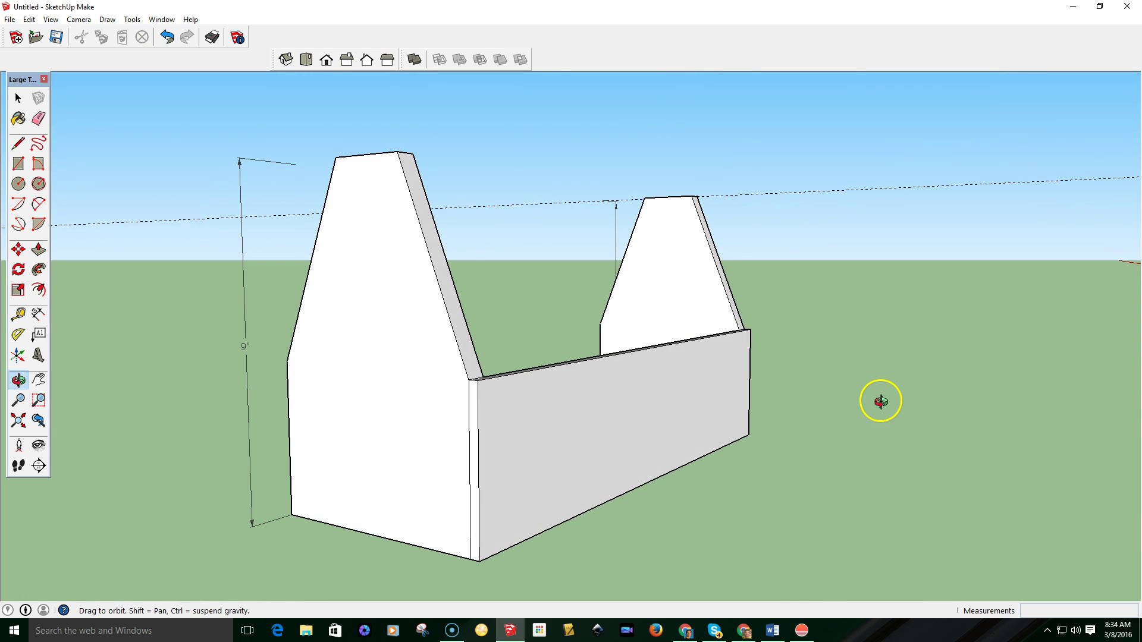
{"action": "middle_click_drag", "start_coordinate": [344, 377], "coordinate": [452, 369]}
{"action": "middle_click_drag", "start_coordinate": [279, 376], "coordinate": [787, 389]}
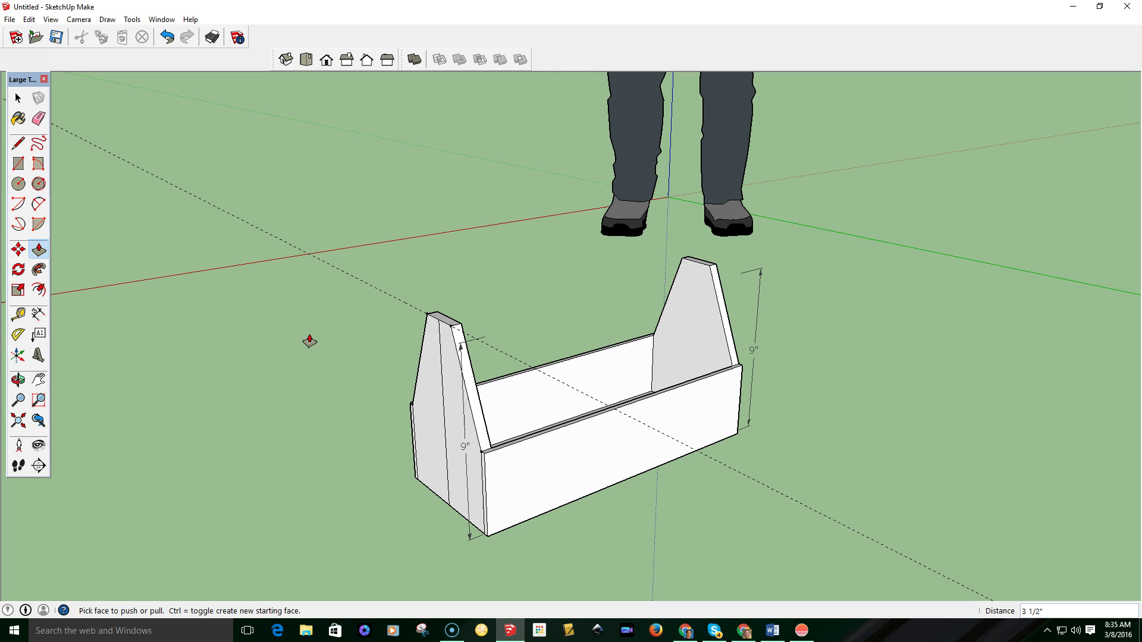
Measure 1" down the end panel's centre line from its top edge to locate the handle hole's centre
{"action": "left_click", "coordinate": [703, 425]}
{"action": "key", "text": "o"}
{"action": "left_click_drag", "start_coordinate": [316, 372], "coordinate": [451, 339]}
{"action": "key", "text": "p"}
{"action": "scroll", "coordinate": [461, 339], "scroll_direction": "up", "scroll_amount": 6}
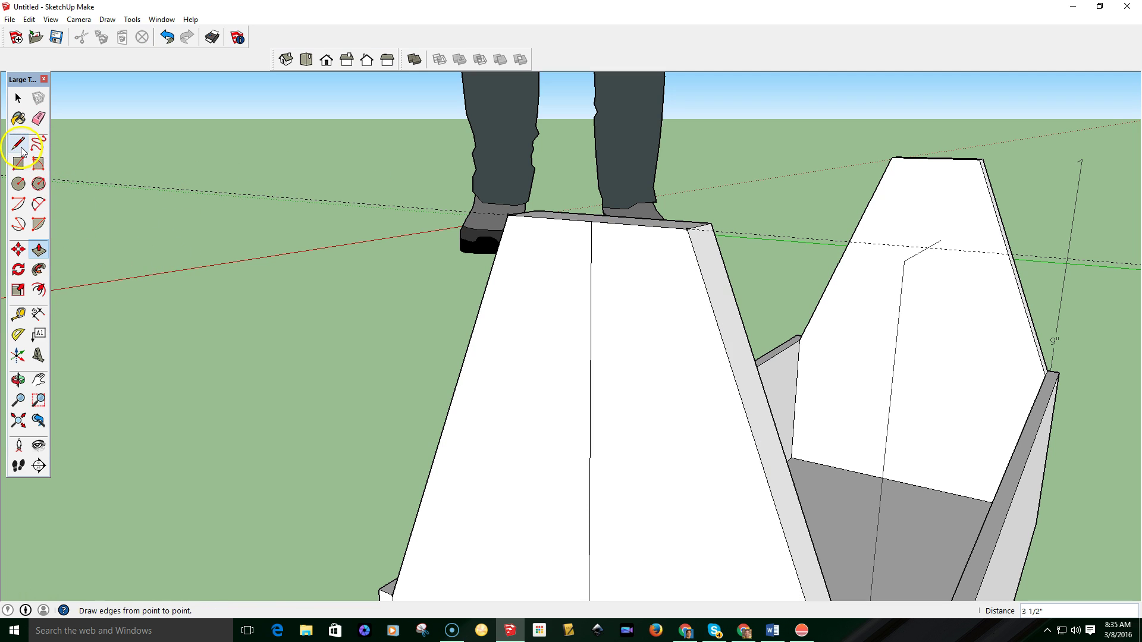
{"action": "left_click", "coordinate": [18, 314]}
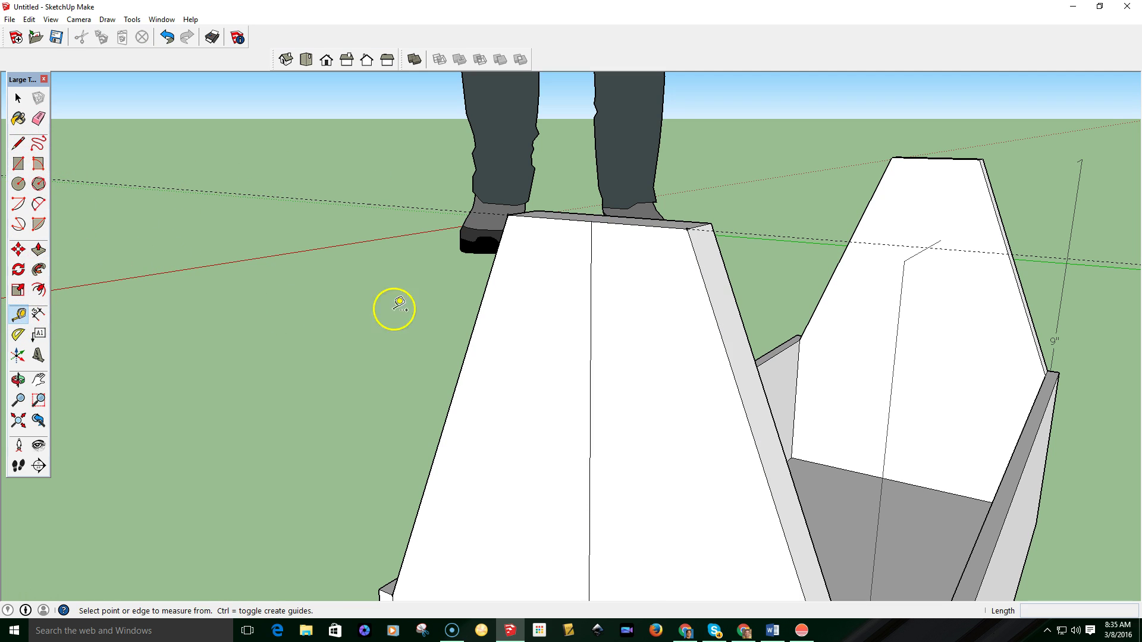
{"action": "left_click", "coordinate": [590, 221]}
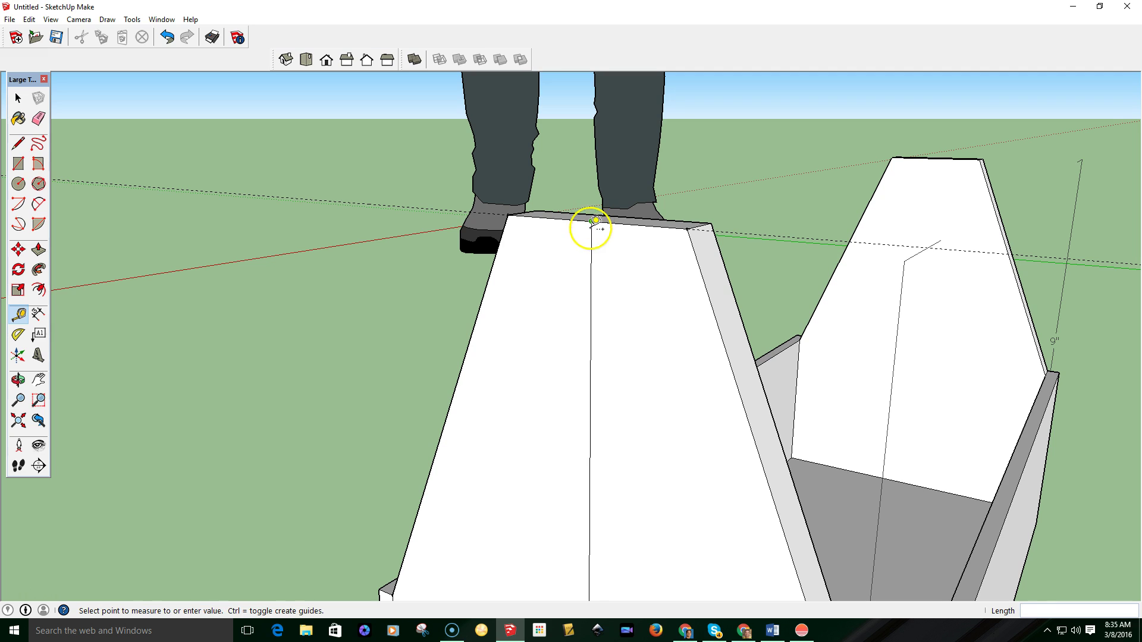
{"action": "left_click", "coordinate": [590, 324]}
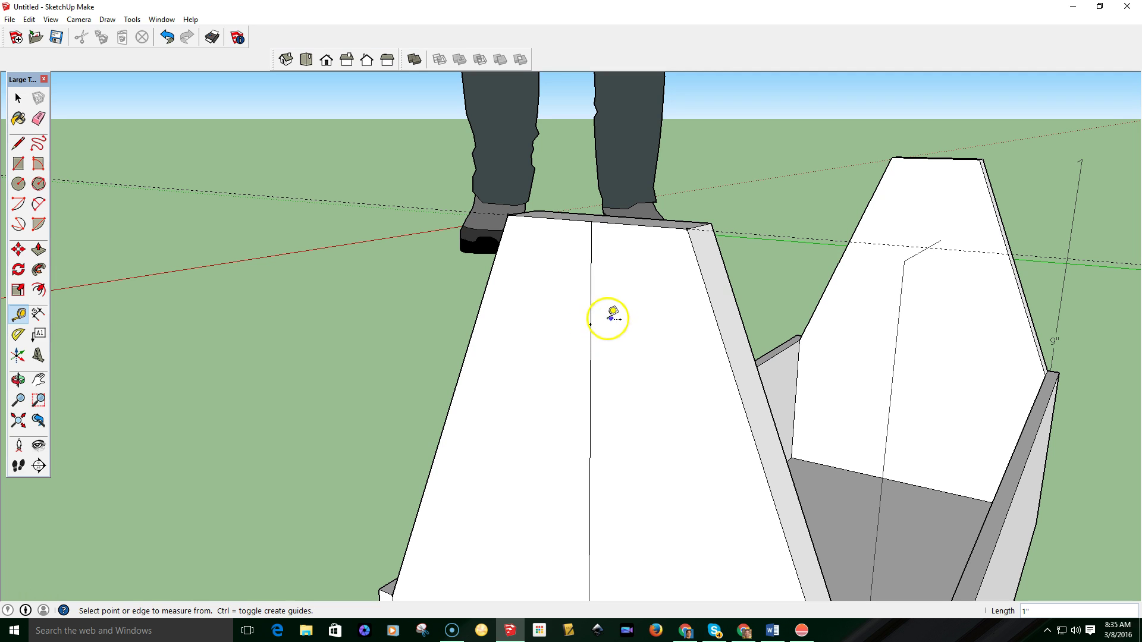
Draw a circle with a 3/8" radius centred on the end panel's centre line, 1" below its top edge
{"action": "left_click", "coordinate": [18, 185]}
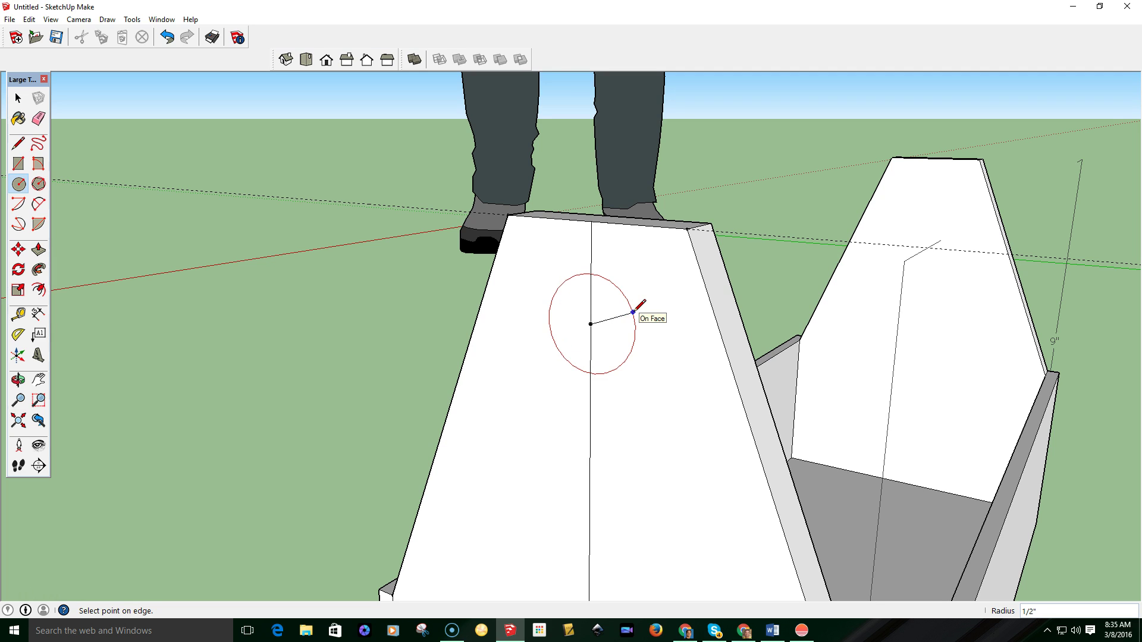
{"action": "left_click", "coordinate": [634, 310]}
{"action": "type", "text": "3/8"}
{"action": "key", "text": "Return"}
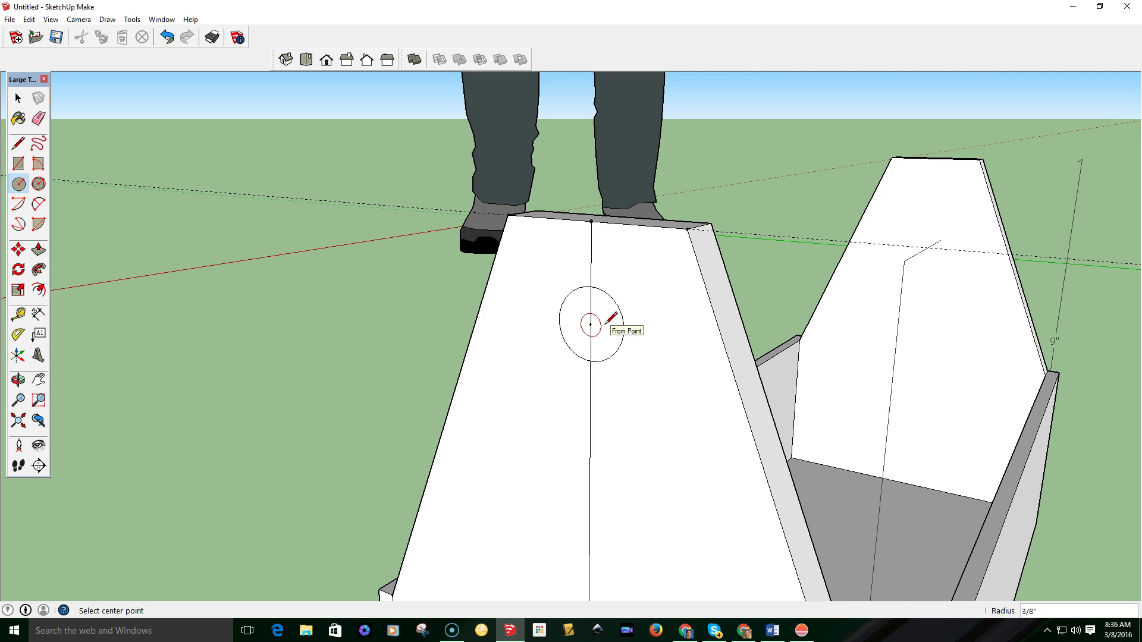
Erase the centre line on the end panel's outer face, inside and below the handle circle
{"action": "middle_click_drag", "start_coordinate": [918, 339], "coordinate": [801, 340]}
{"action": "key", "text": "c"}
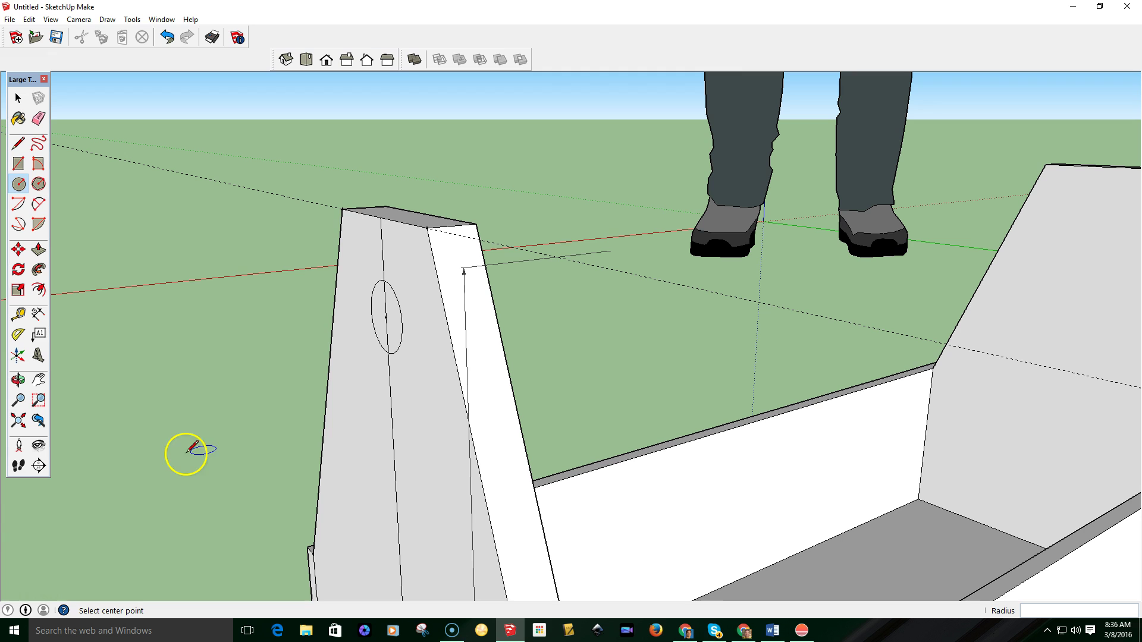
{"action": "key", "text": "shift+z"}
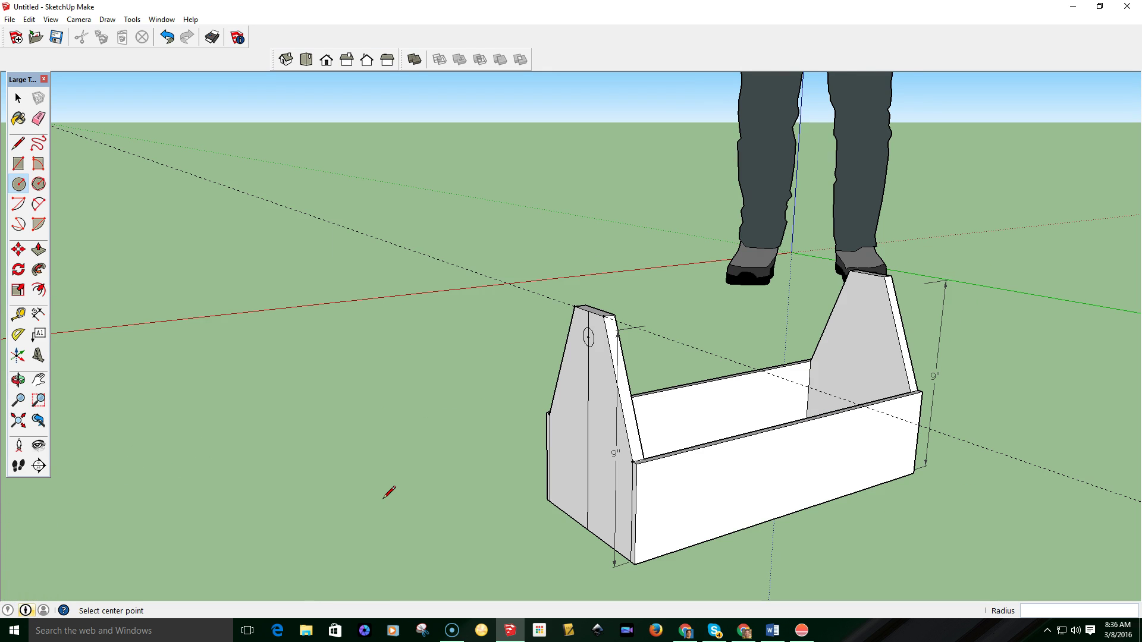
{"action": "scroll", "coordinate": [557, 375], "scroll_direction": "up", "scroll_amount": 5}
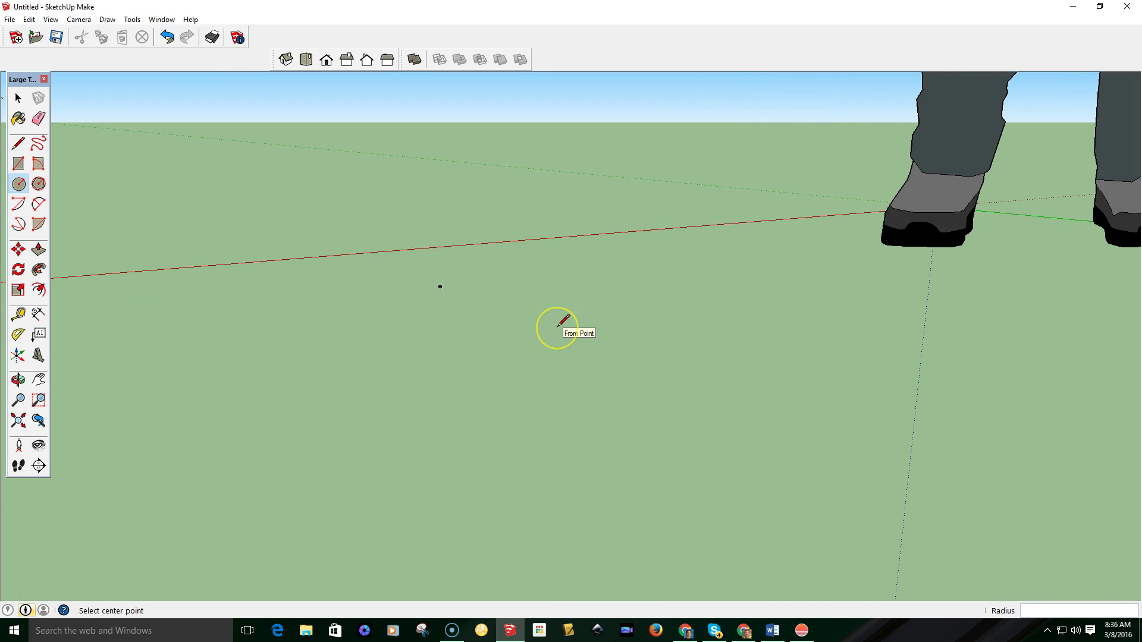
{"action": "scroll", "coordinate": [556, 324], "scroll_direction": "down", "scroll_amount": 3}
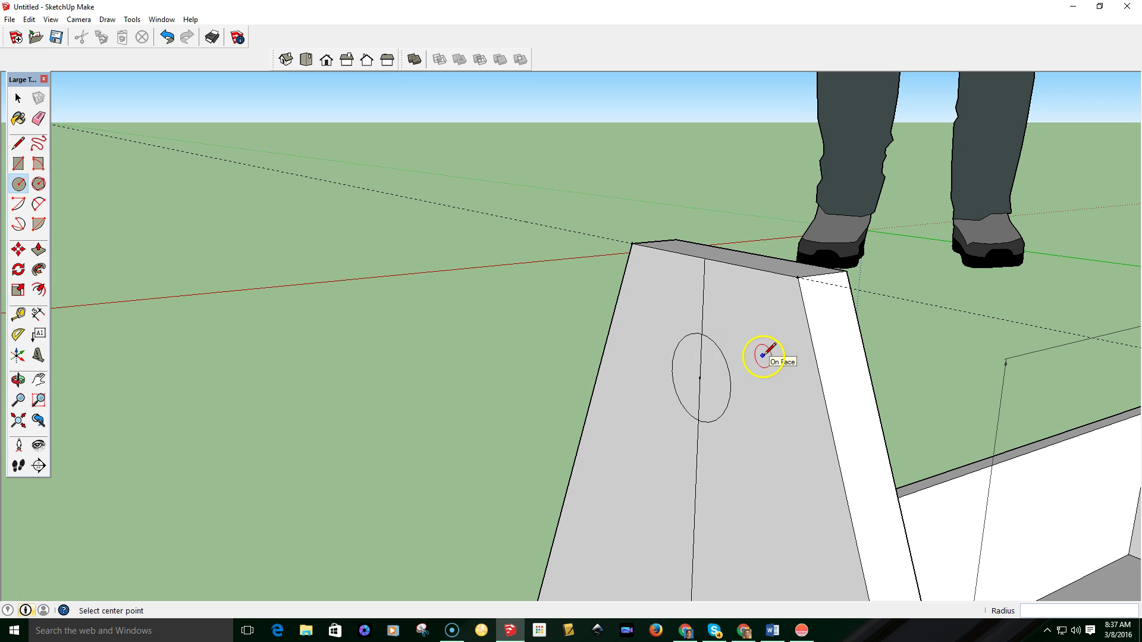
{"action": "left_click", "coordinate": [38, 118]}
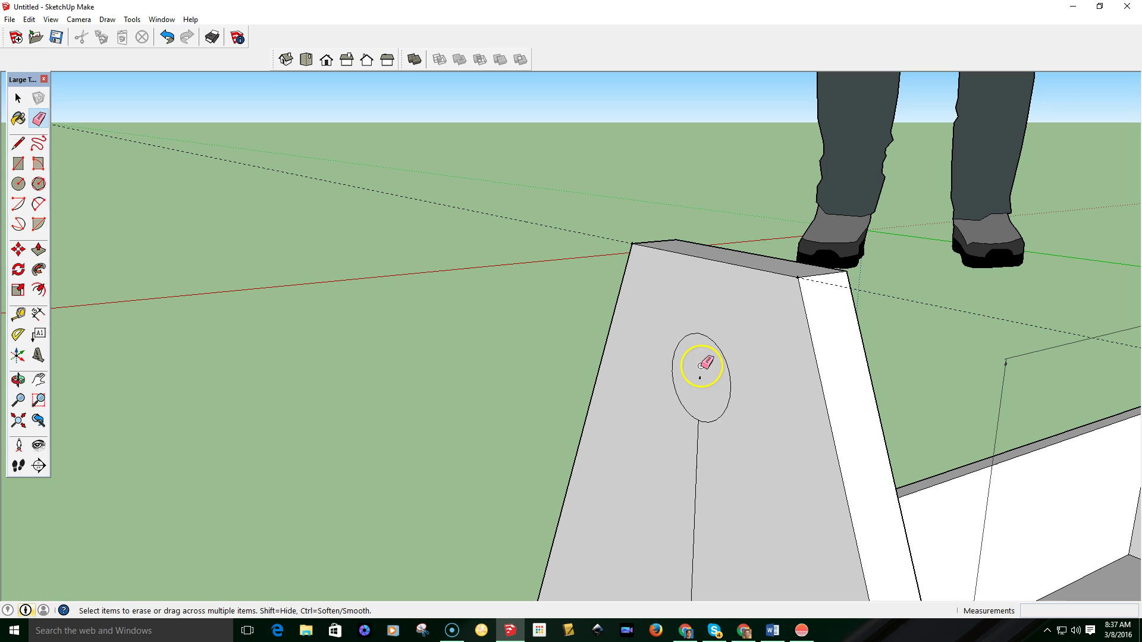
{"action": "left_click", "coordinate": [698, 455]}
Pull the handle circle outward 1/16" from the end panel's outer face
{"action": "scroll", "coordinate": [794, 360], "scroll_direction": "down", "scroll_amount": 4}
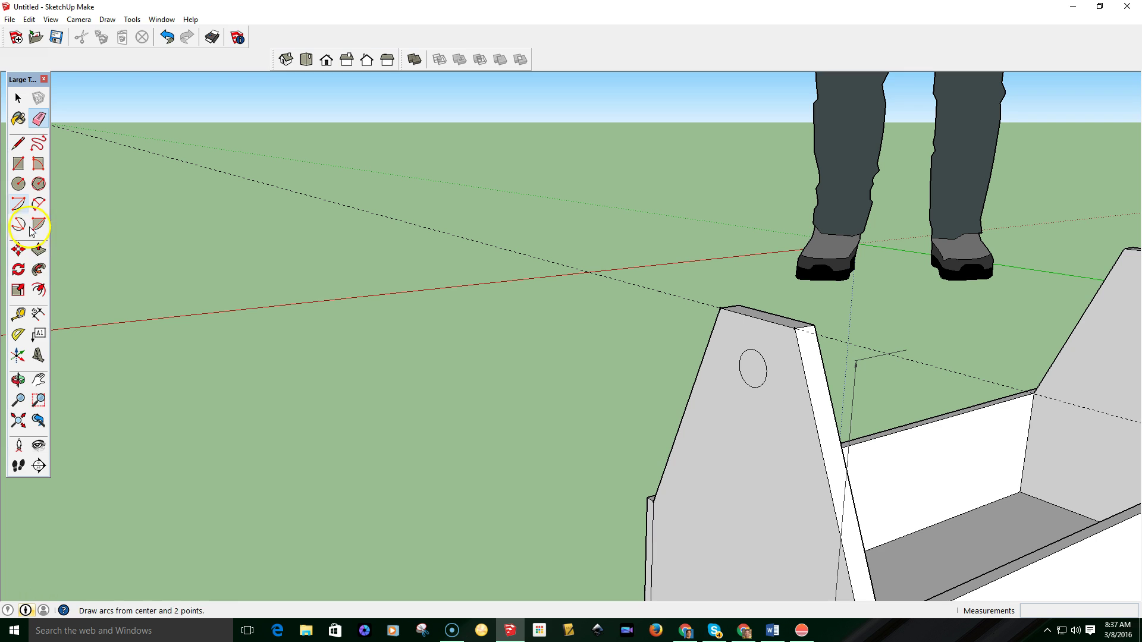
{"action": "left_click", "coordinate": [39, 250]}
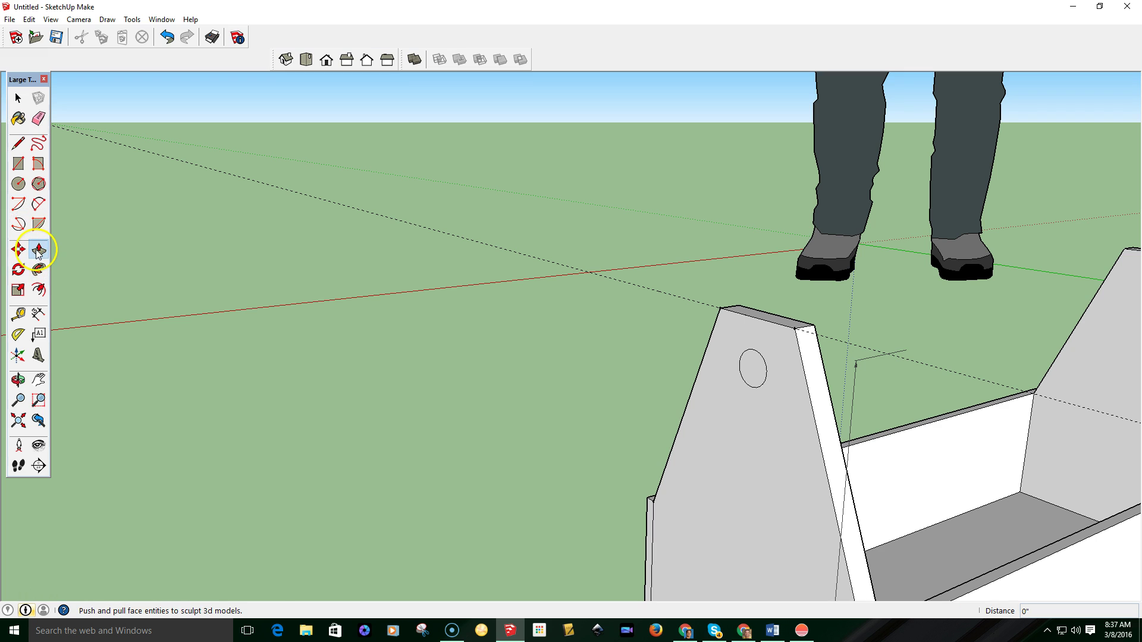
{"action": "left_click", "coordinate": [757, 371]}
{"action": "left_click", "coordinate": [754, 372]}
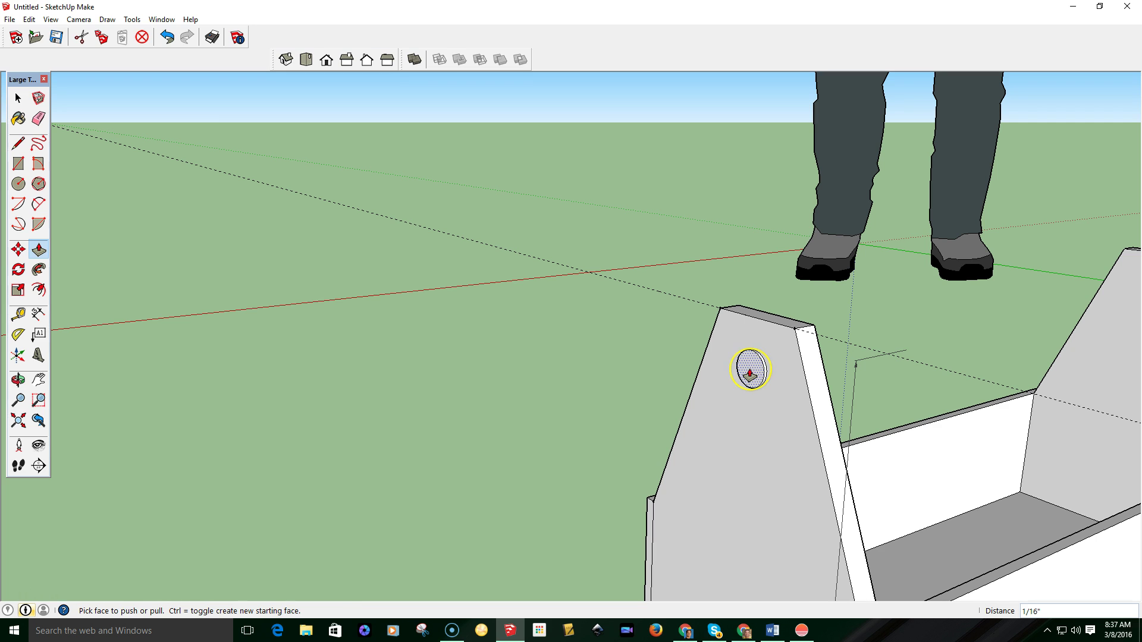
{"action": "left_click", "coordinate": [876, 372]}
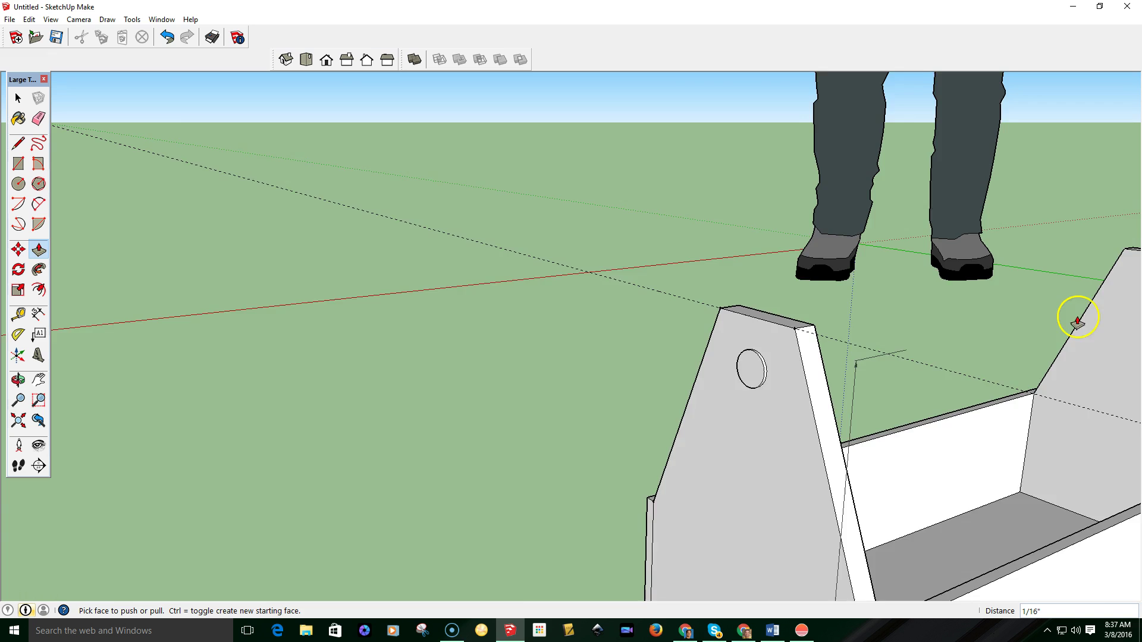
Push the handle circle 1' 4 1/16" across the box and through the opposite end panel to form the dowel handle
{"action": "scroll", "coordinate": [1077, 321], "scroll_direction": "down", "scroll_amount": 5}
{"action": "scroll", "coordinate": [1136, 318], "scroll_direction": "up", "scroll_amount": 3}
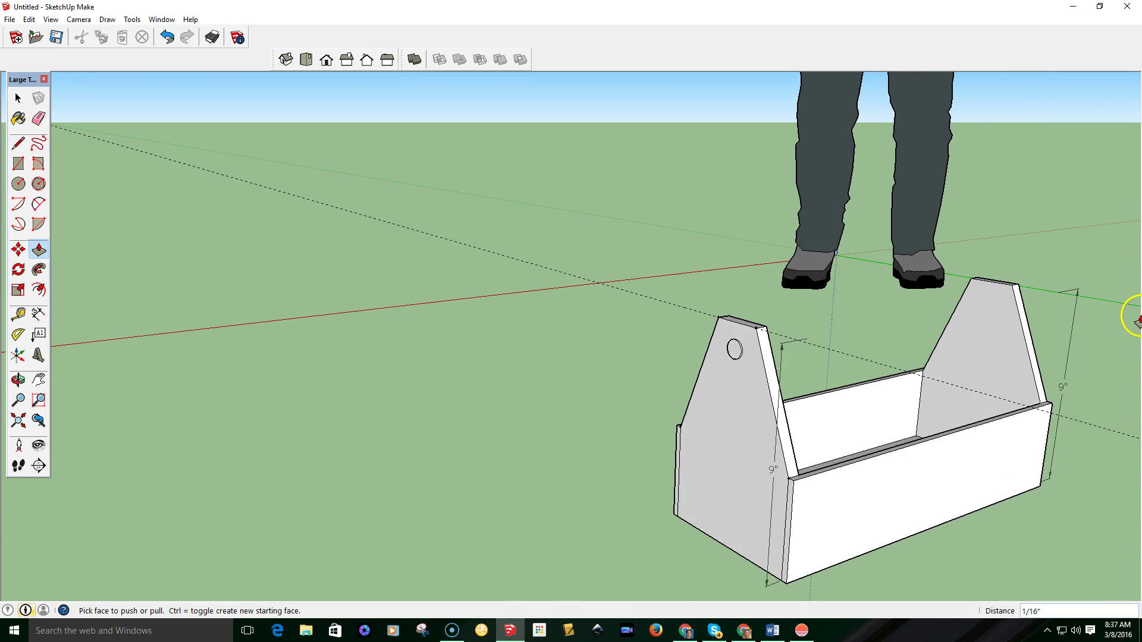
{"action": "scroll", "coordinate": [1133, 320], "scroll_direction": "up", "scroll_amount": 1}
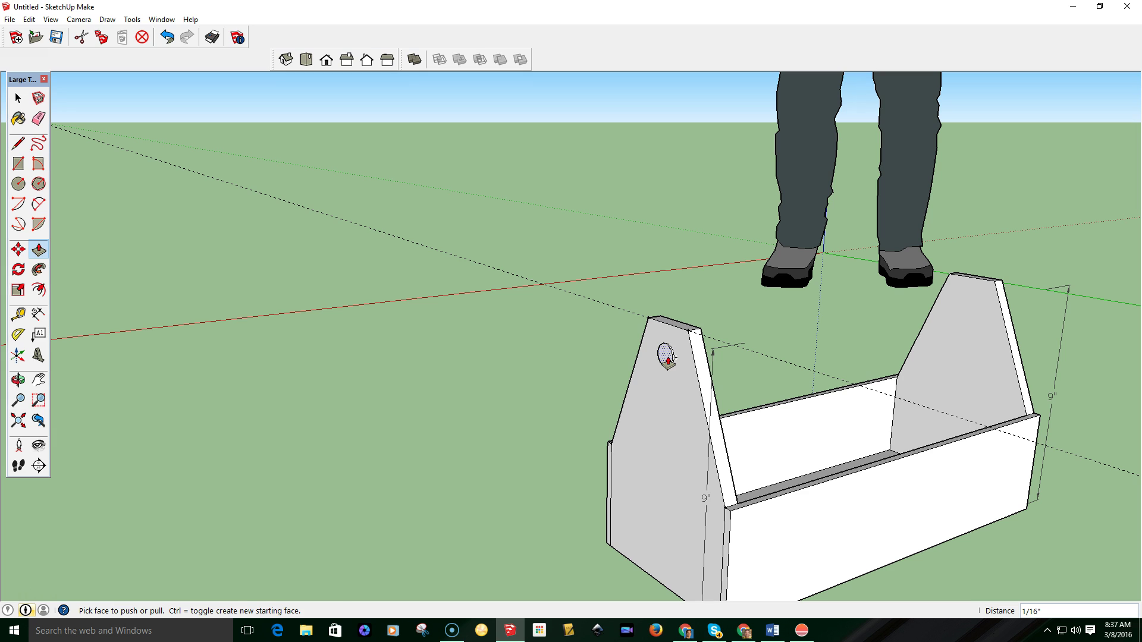
{"action": "left_click_drag", "start_coordinate": [667, 359], "coordinate": [1005, 289]}
{"action": "middle_click_drag", "start_coordinate": [1076, 283], "coordinate": [910, 252]}
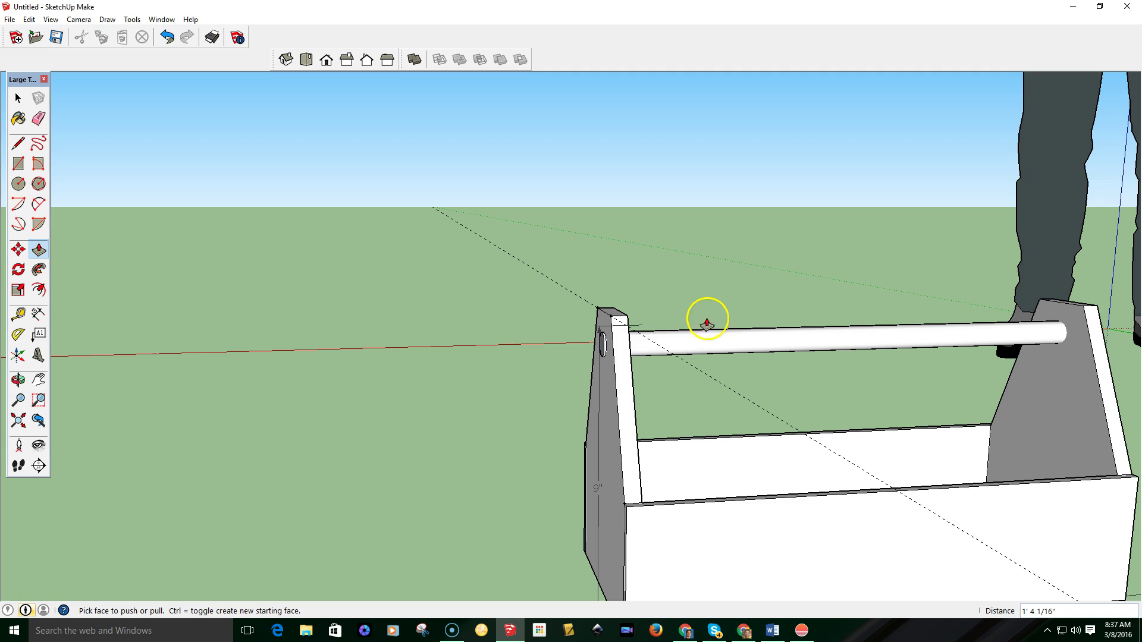
{"action": "left_click", "coordinate": [612, 350]}
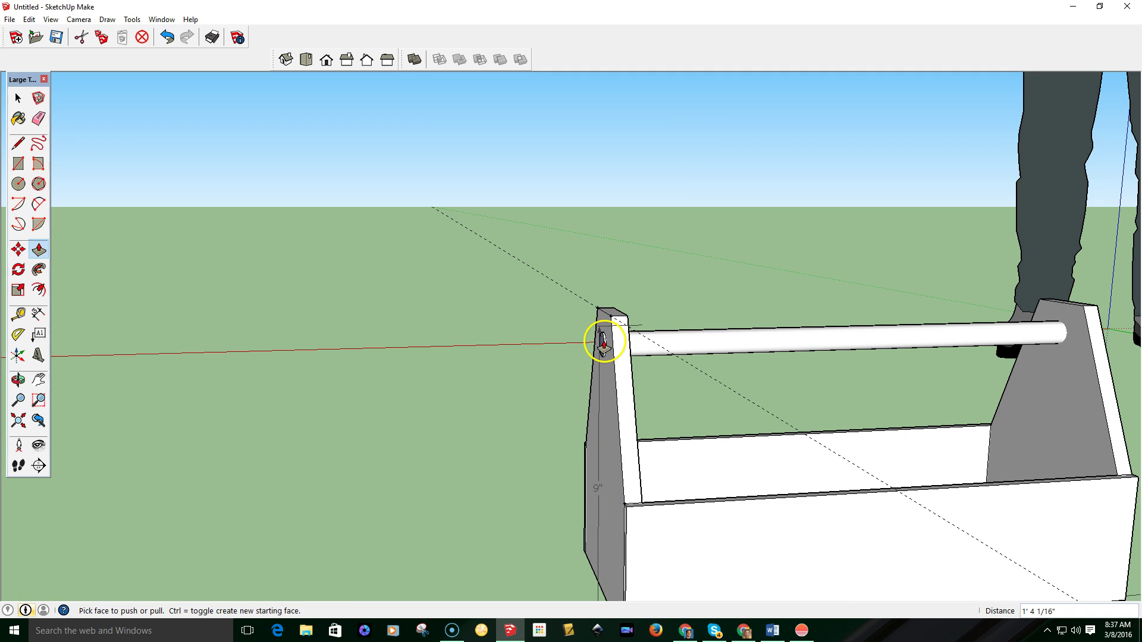
{"action": "scroll", "coordinate": [589, 342], "scroll_direction": "up", "scroll_amount": 5}
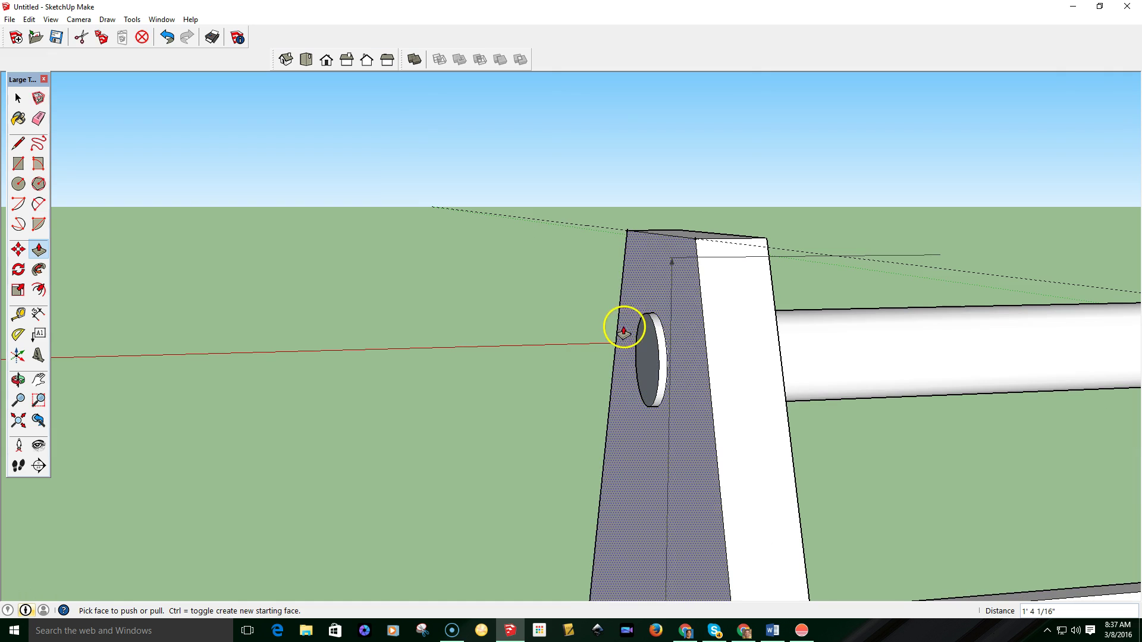
{"action": "middle_click_drag", "start_coordinate": [563, 331], "coordinate": [711, 344]}
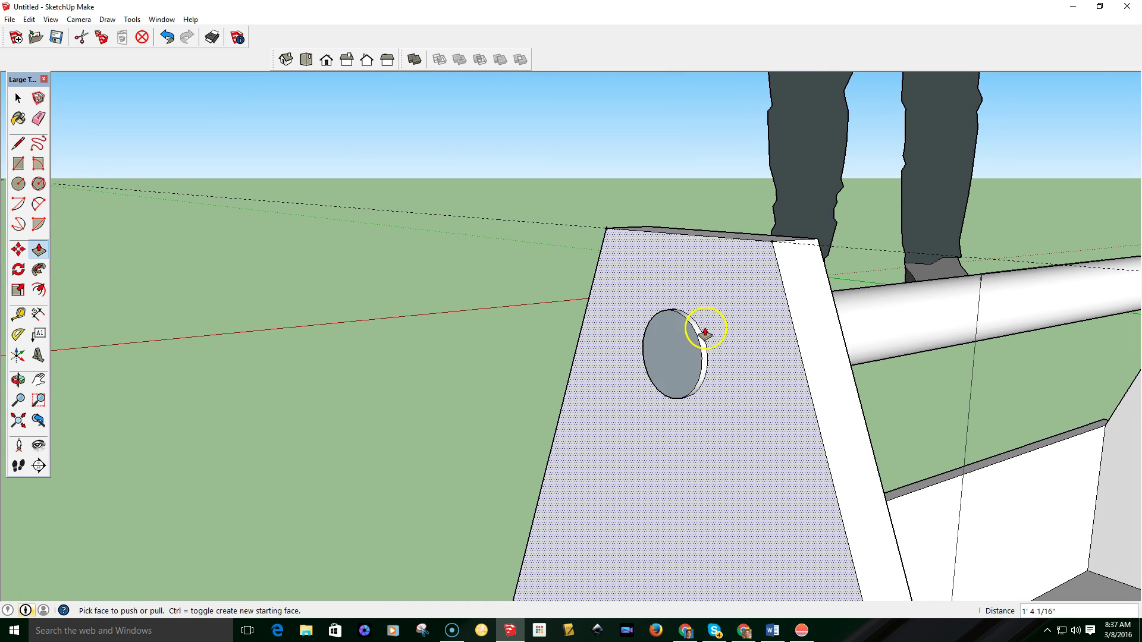
{"action": "left_click", "coordinate": [681, 337]}
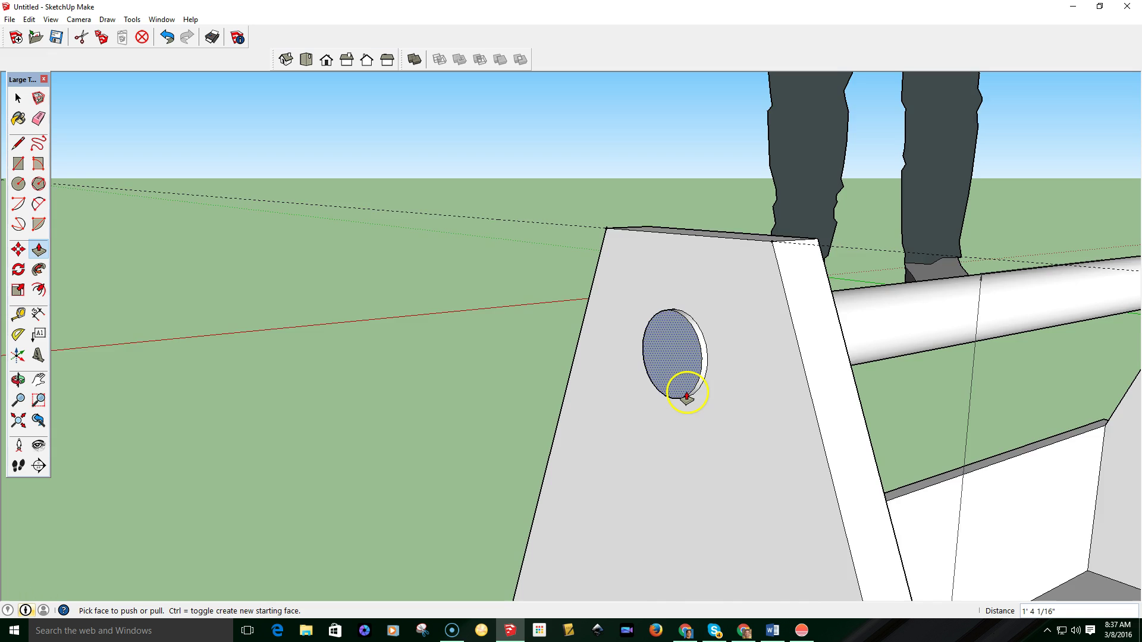
Paint the outer face and front edge of the near end panel and the far panel's inner face with red Color_A06
{"action": "scroll", "coordinate": [684, 392], "scroll_direction": "down", "scroll_amount": 10}
{"action": "middle_click_drag", "start_coordinate": [815, 448], "coordinate": [728, 416]}
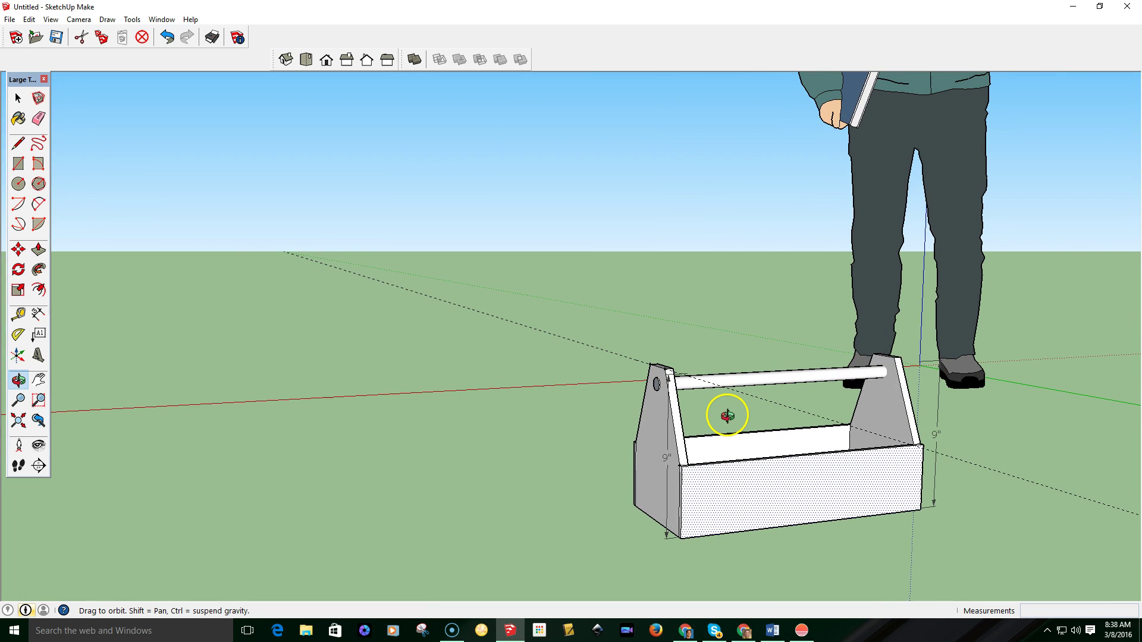
{"action": "key", "text": "p"}
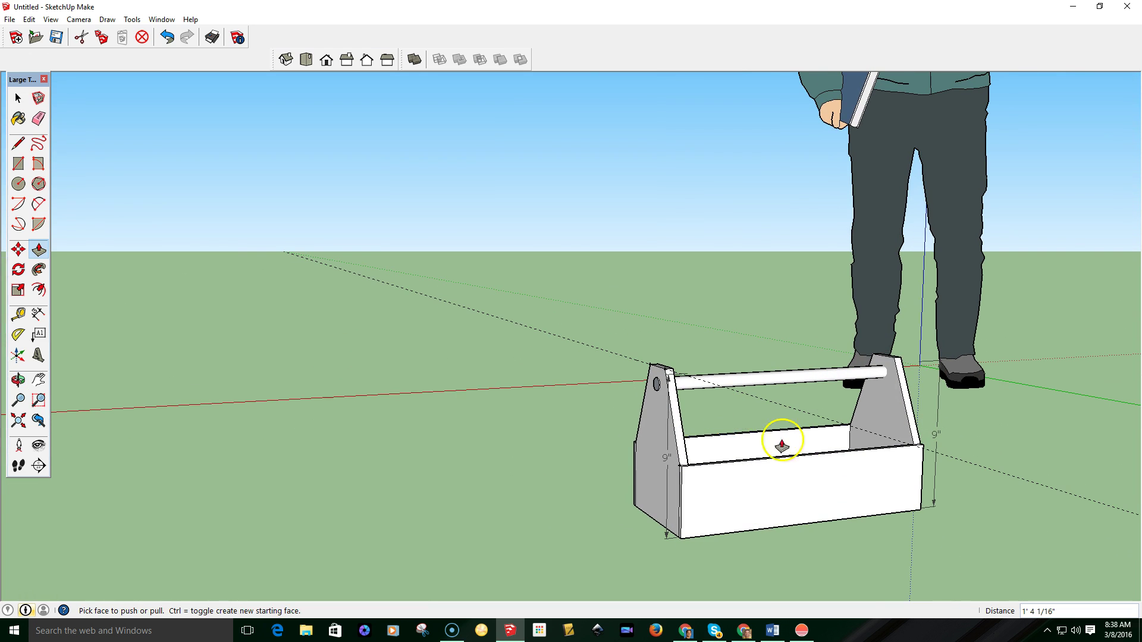
{"action": "left_click", "coordinate": [20, 120]}
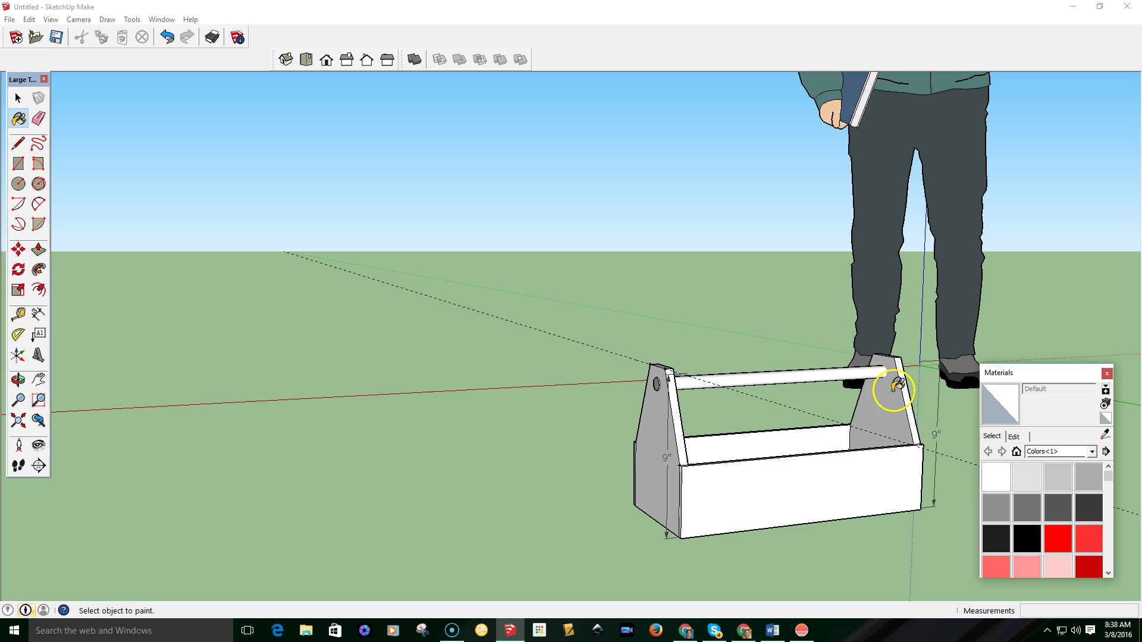
{"action": "left_click", "coordinate": [1097, 566]}
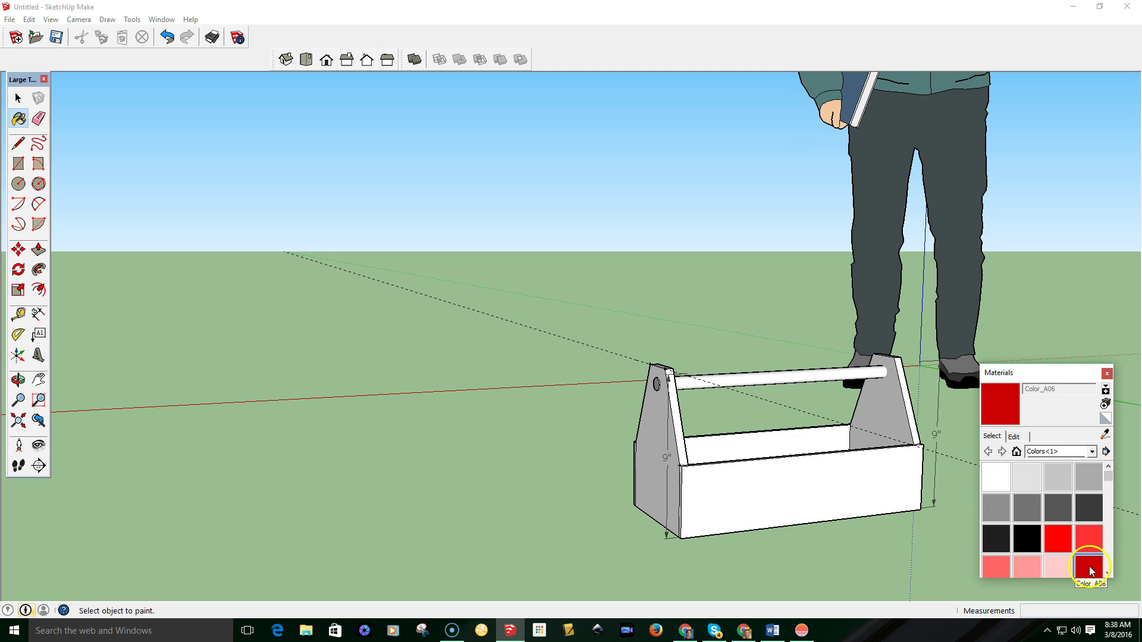
{"action": "left_click", "coordinate": [898, 404]}
{"action": "left_click", "coordinate": [658, 430]}
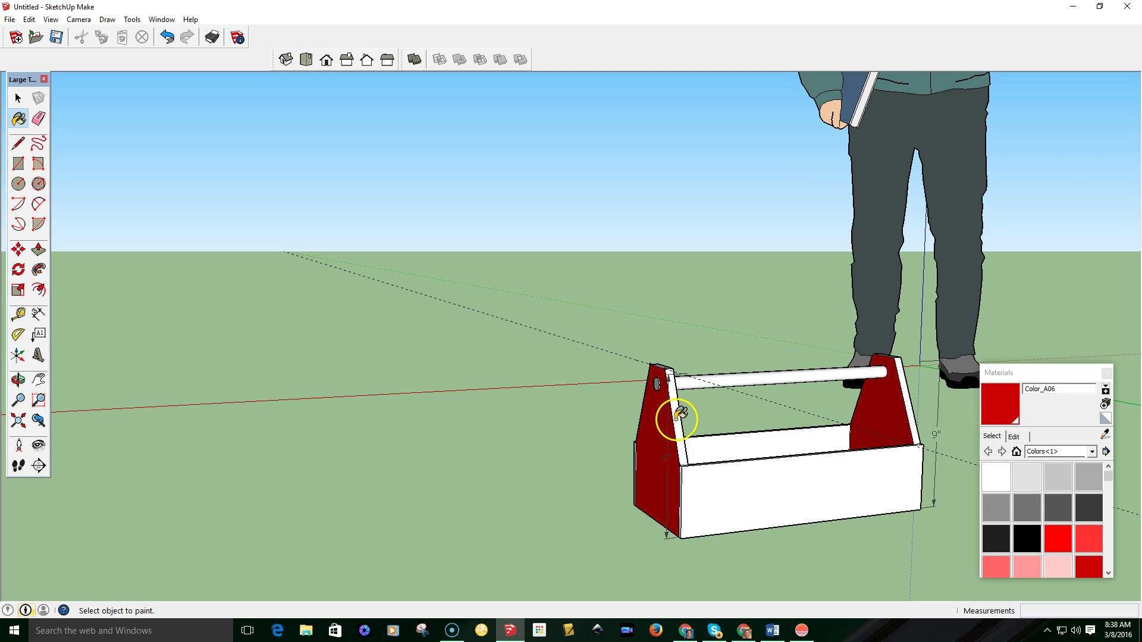
{"action": "left_click", "coordinate": [676, 416]}
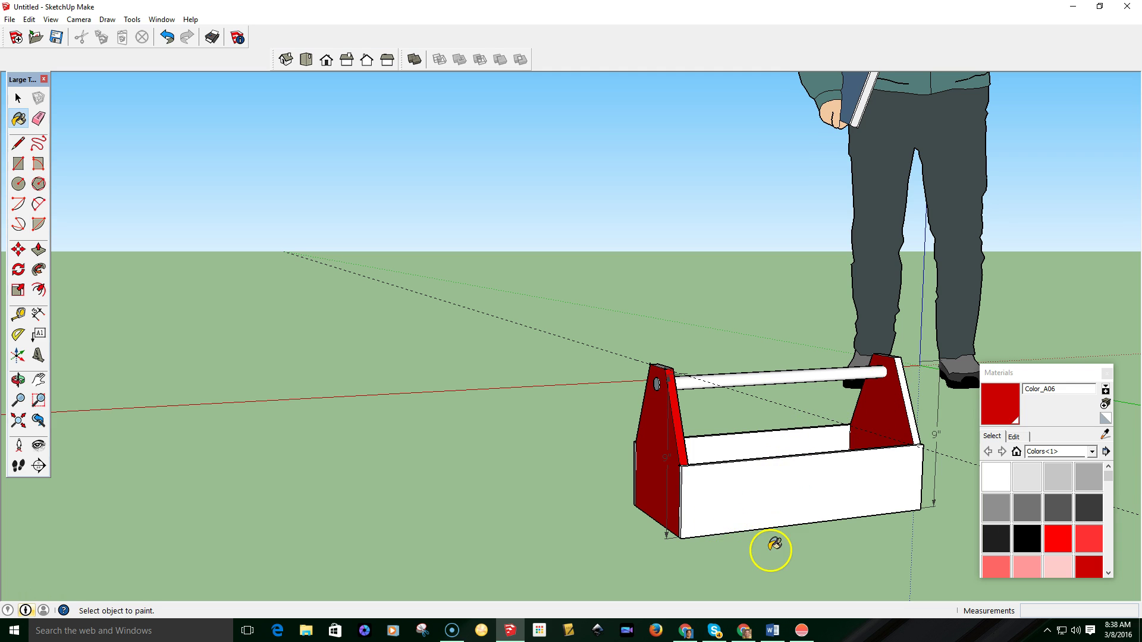
Inspect the toolbox from below and from both long sides to check which end panel faces and edges are painted
{"action": "mouse_move", "coordinate": [770, 547]}
{"action": "middle_mouse_down"}
{"action": "mouse_move", "coordinate": [833, 387]}
{"action": "mouse_move", "coordinate": [724, 479]}
{"action": "middle_mouse_up"}
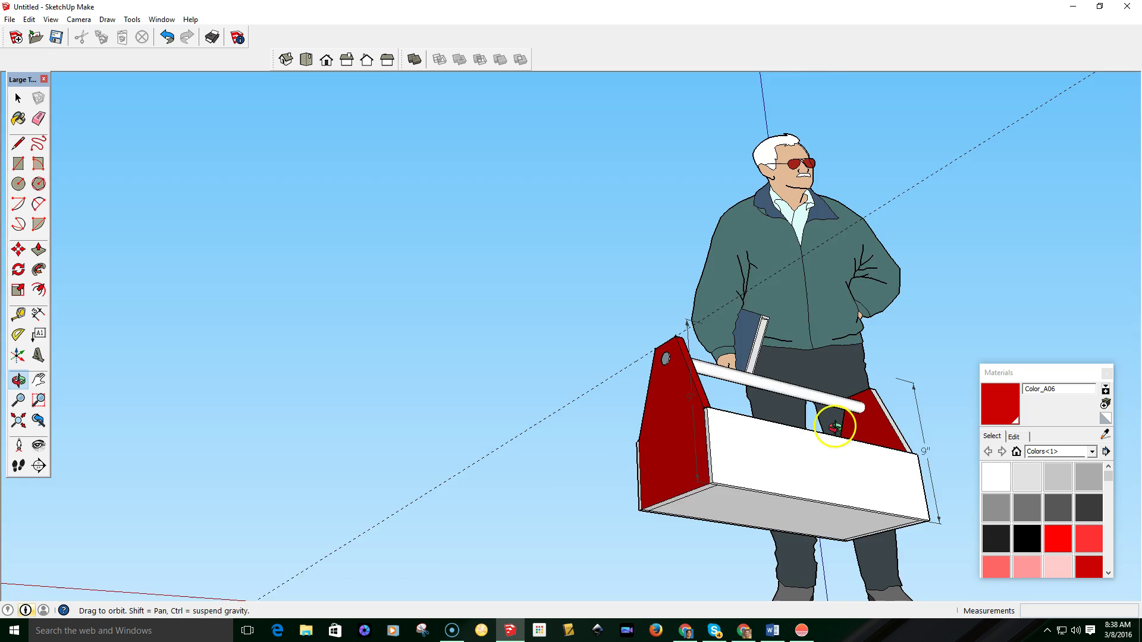
{"action": "middle_click_drag", "start_coordinate": [834, 427], "coordinate": [742, 565]}
{"action": "mouse_move", "coordinate": [832, 402]}
{"action": "middle_mouse_down"}
{"action": "mouse_move", "coordinate": [525, 410]}
{"action": "mouse_move", "coordinate": [811, 433]}
{"action": "mouse_move", "coordinate": [678, 441]}
{"action": "mouse_move", "coordinate": [693, 454]}
{"action": "middle_mouse_up"}
{"action": "scroll", "coordinate": [797, 429], "scroll_direction": "down", "scroll_amount": 2}
{"action": "scroll", "coordinate": [799, 430], "scroll_direction": "up", "scroll_amount": 2}
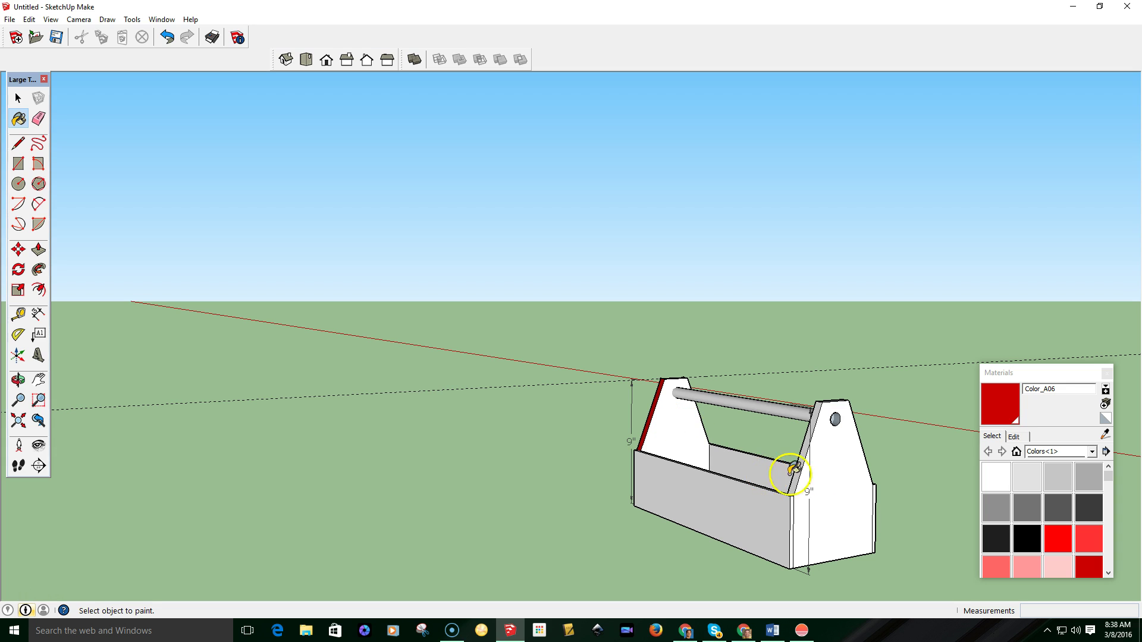
{"action": "middle_click_drag", "start_coordinate": [565, 459], "coordinate": [908, 451]}
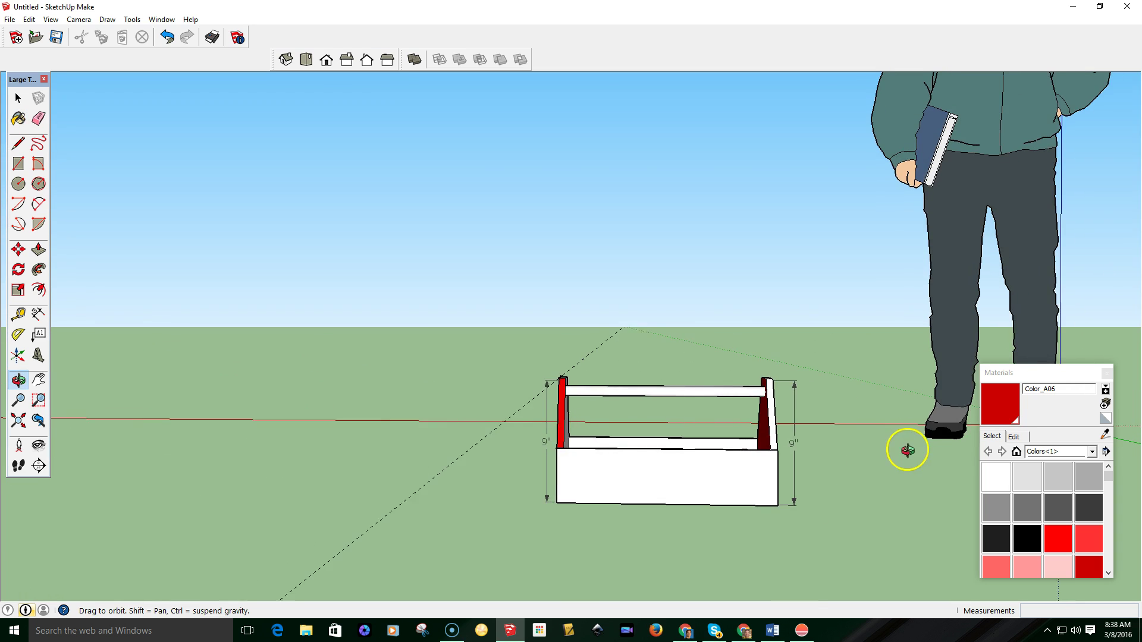
{"action": "mouse_move", "coordinate": [377, 398]}
{"action": "middle_mouse_down"}
{"action": "mouse_move", "coordinate": [726, 449]}
{"action": "mouse_move", "coordinate": [556, 408]}
{"action": "mouse_move", "coordinate": [587, 440]}
{"action": "mouse_move", "coordinate": [882, 395]}
{"action": "middle_mouse_up"}
{"action": "scroll", "coordinate": [642, 476], "scroll_direction": "up", "scroll_amount": 5}
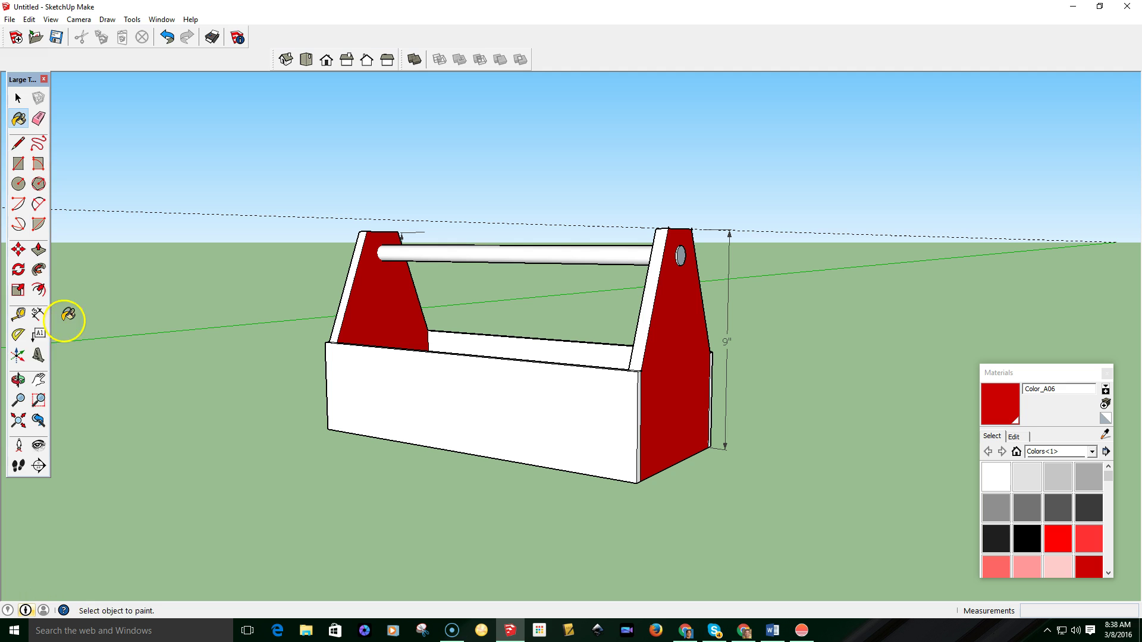
Dimension the height of the box's front vertical corner edge and the length of the long side's bottom edge
{"action": "left_click", "coordinate": [38, 314]}
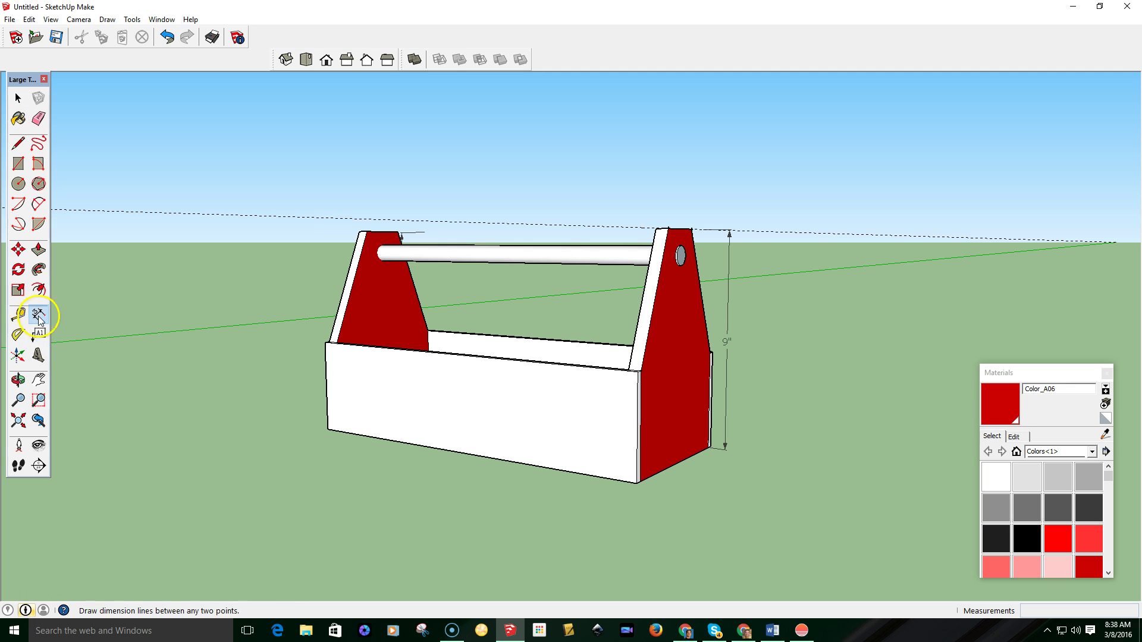
{"action": "left_click", "coordinate": [637, 411]}
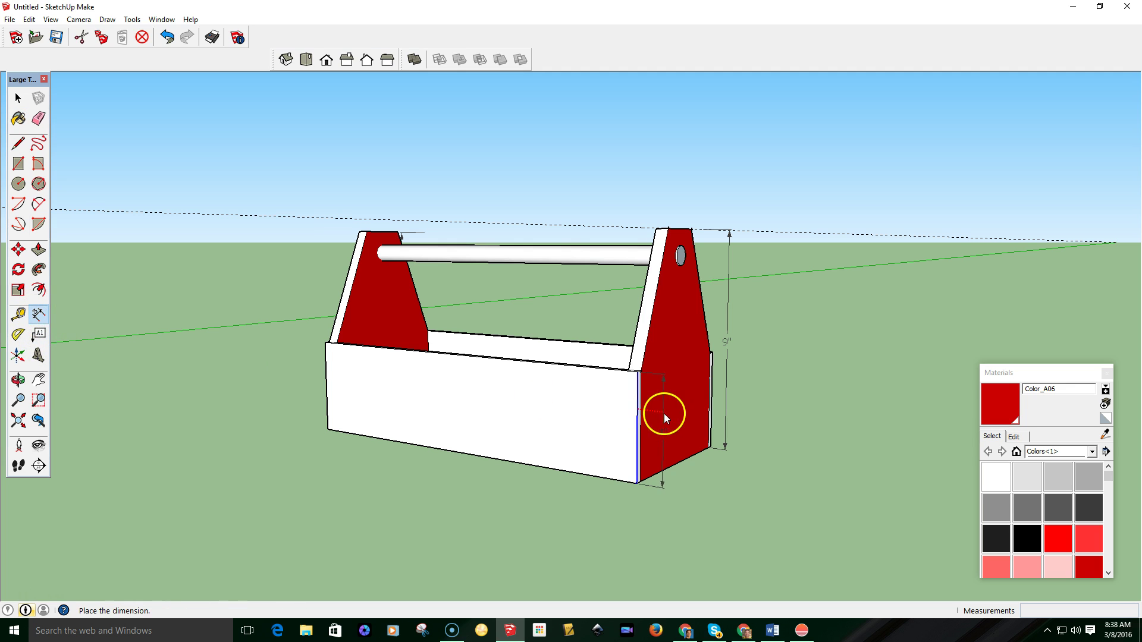
{"action": "left_click", "coordinate": [675, 415]}
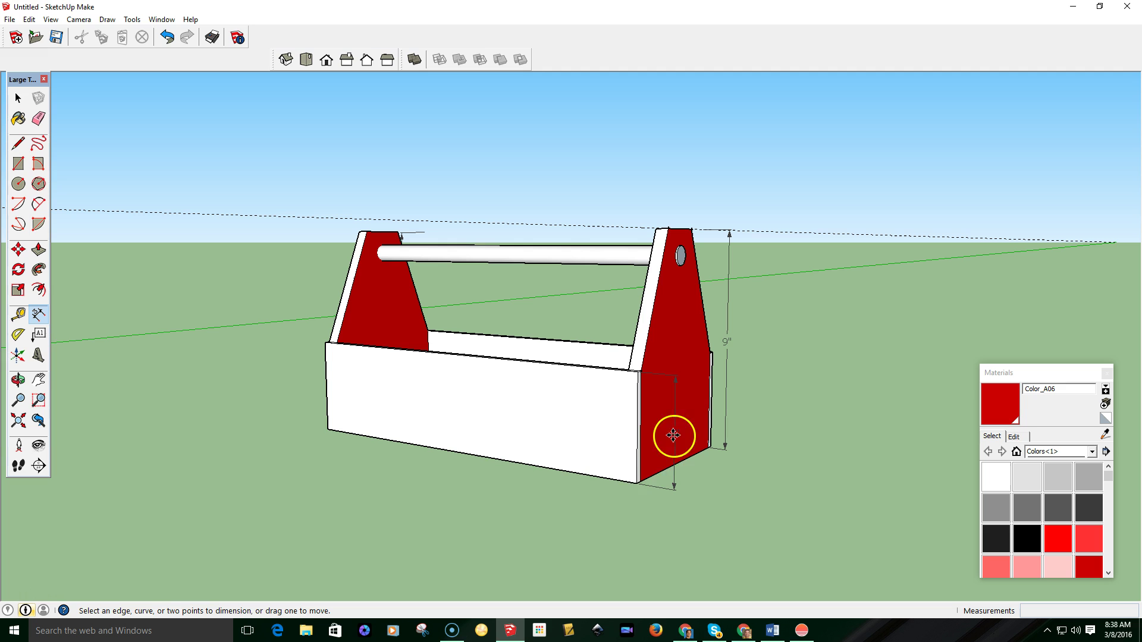
{"action": "left_click", "coordinate": [475, 457]}
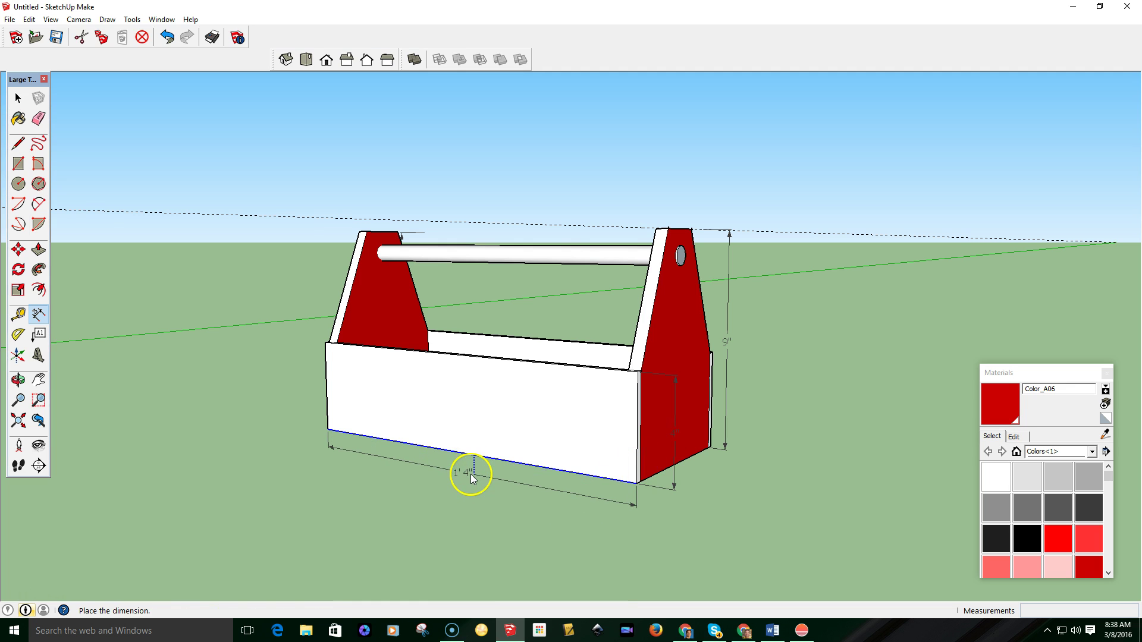
{"action": "left_click", "coordinate": [471, 477]}
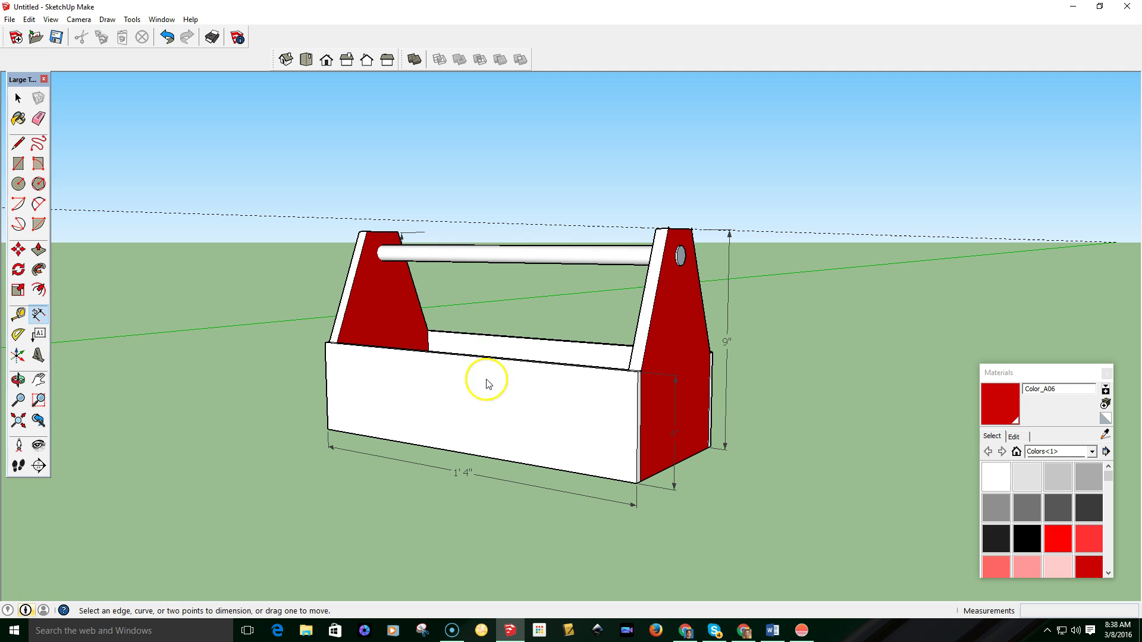
Dimension the sloped edge of the end panel with the red outer face and the top edge of the opposite end panel
{"action": "left_click", "coordinate": [657, 295]}
{"action": "left_click", "coordinate": [694, 298]}
{"action": "middle_click_drag", "start_coordinate": [204, 245], "coordinate": [973, 318]}
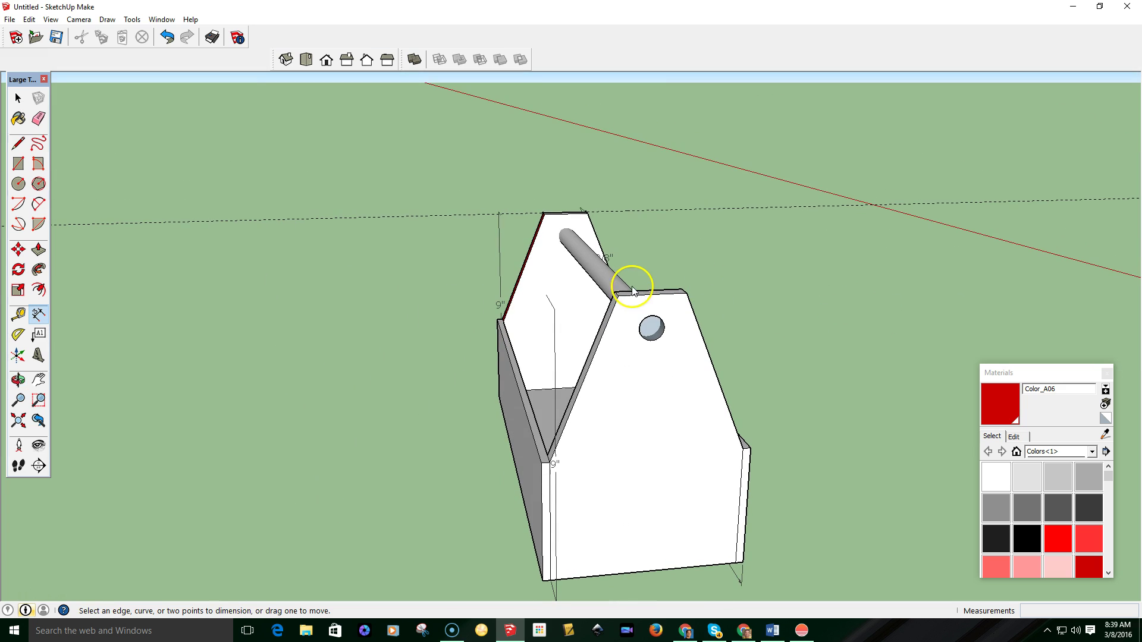
{"action": "left_click", "coordinate": [648, 295]}
{"action": "left_click", "coordinate": [650, 270]}
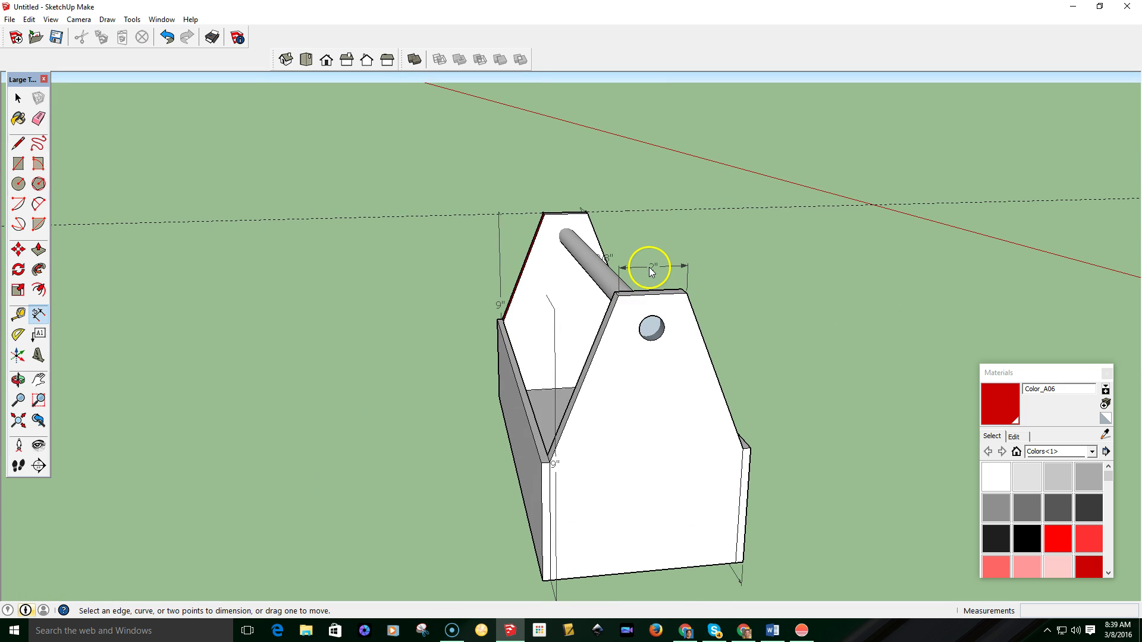